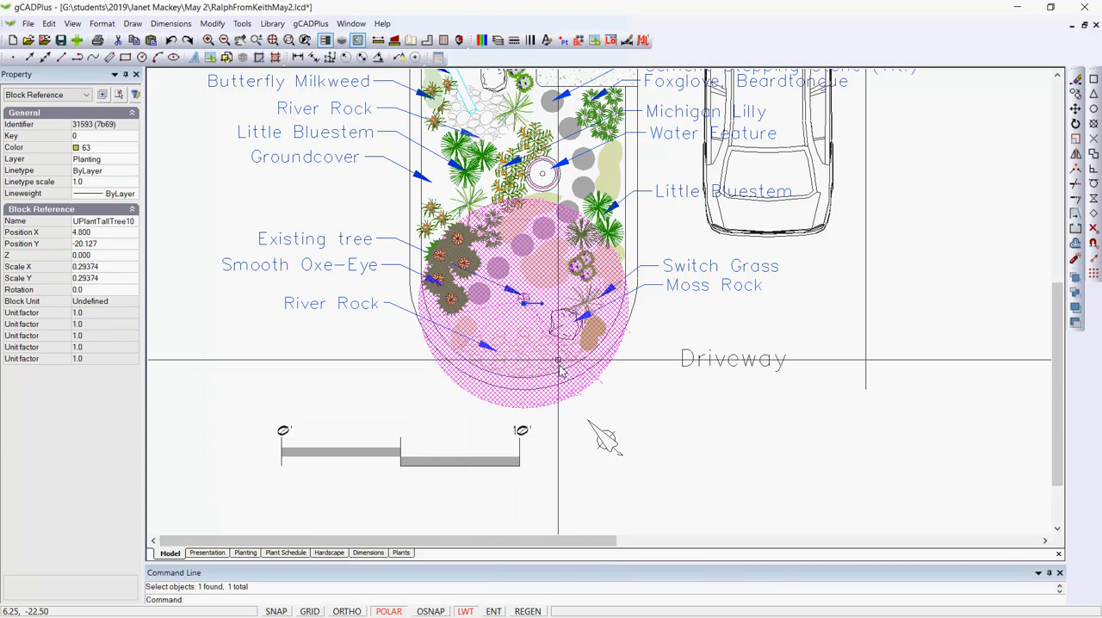
Move the large tree block from the garden bed to the driveway's lower end, at about X 19.35, Y -25.09.
{"action": "left_click", "coordinate": [525, 300]}
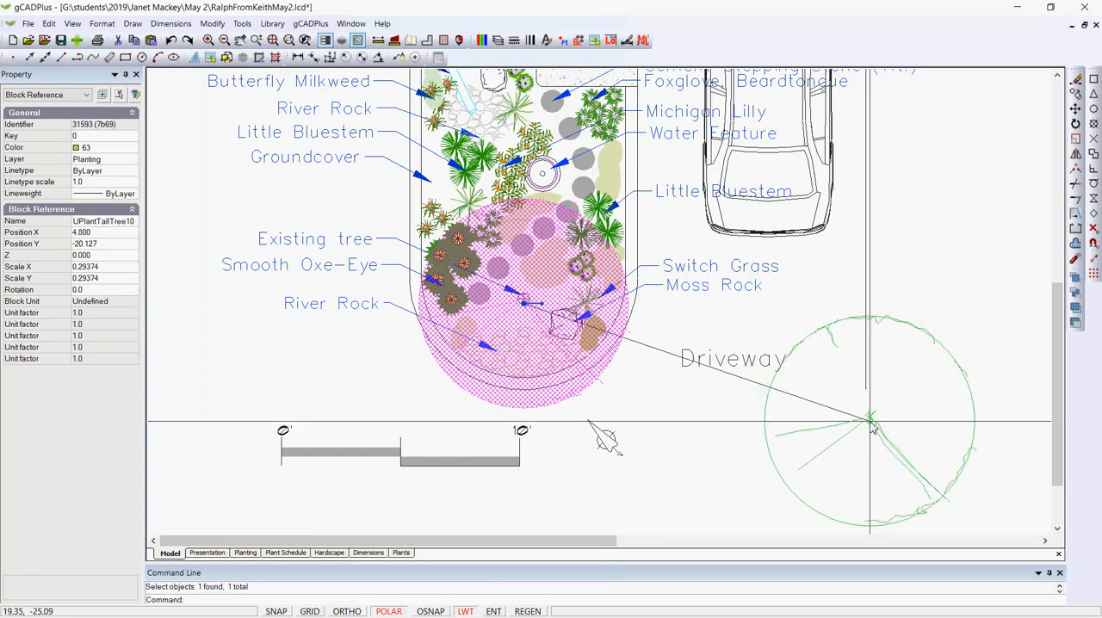
{"action": "left_click", "coordinate": [869, 421]}
{"action": "key", "text": "Escape"}
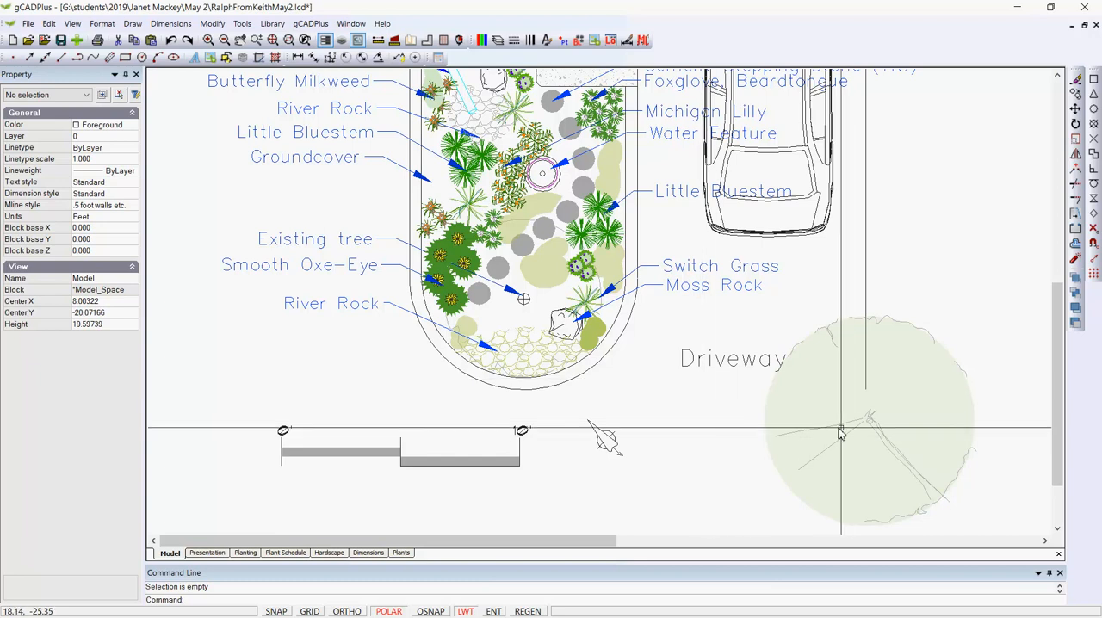
Move the tree block back onto the existing tree marker in the garden bed, at about X 4.80, Y -20.01.
{"action": "left_click", "coordinate": [867, 423]}
{"action": "left_click", "coordinate": [869, 422]}
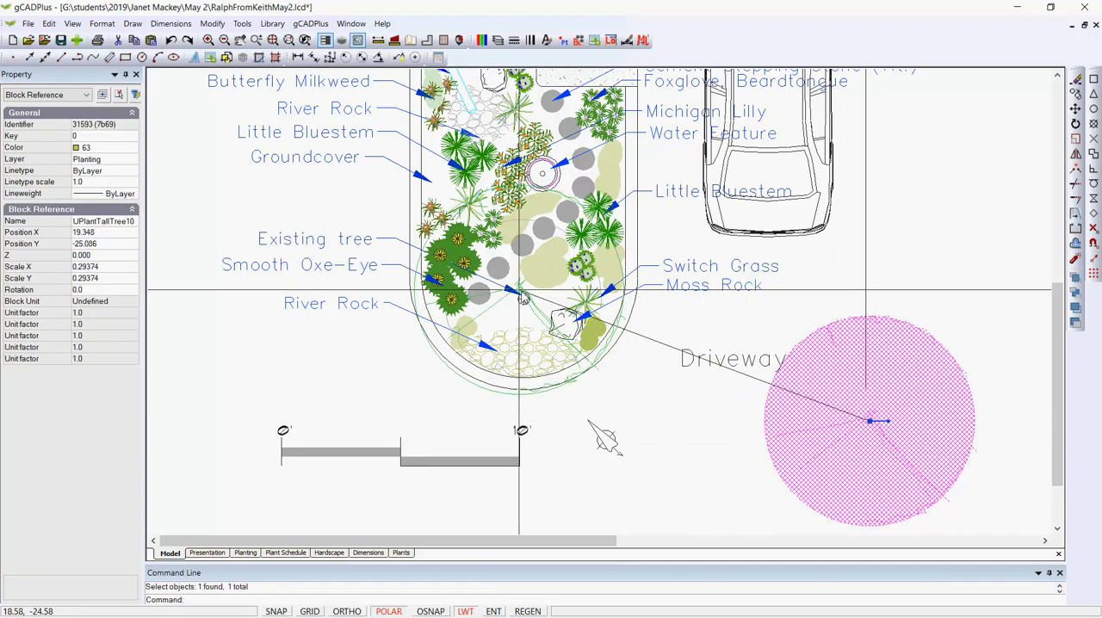
{"action": "left_click", "coordinate": [523, 301]}
{"action": "key", "text": "Escape"}
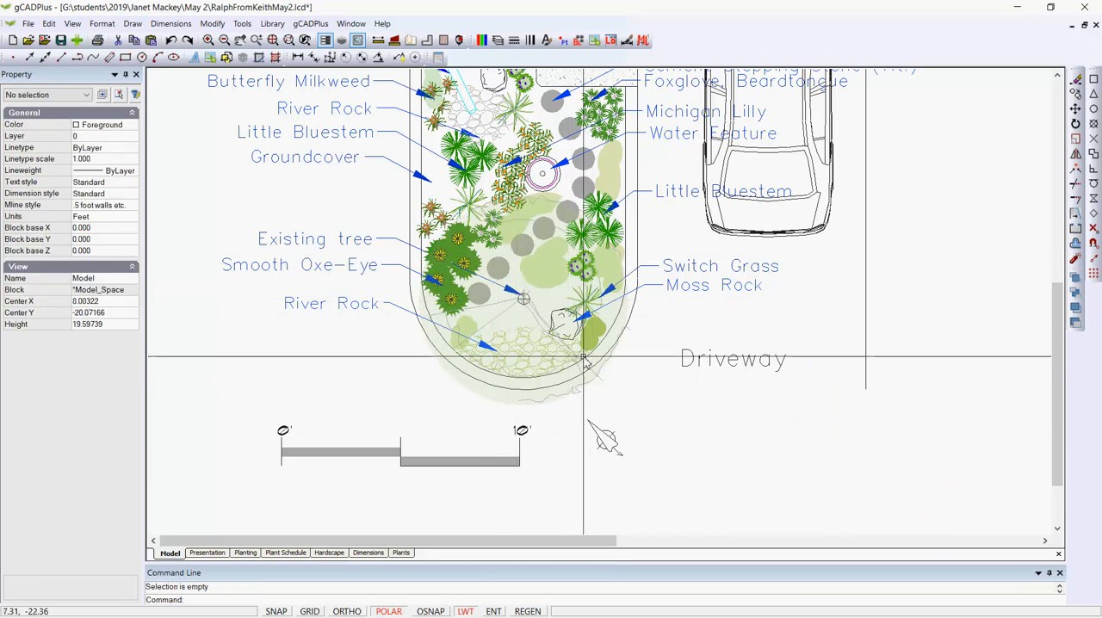
Move the tree block off the garden bed onto the driveway area again, at about X 19.47, Y -25.16.
{"action": "left_click", "coordinate": [547, 303]}
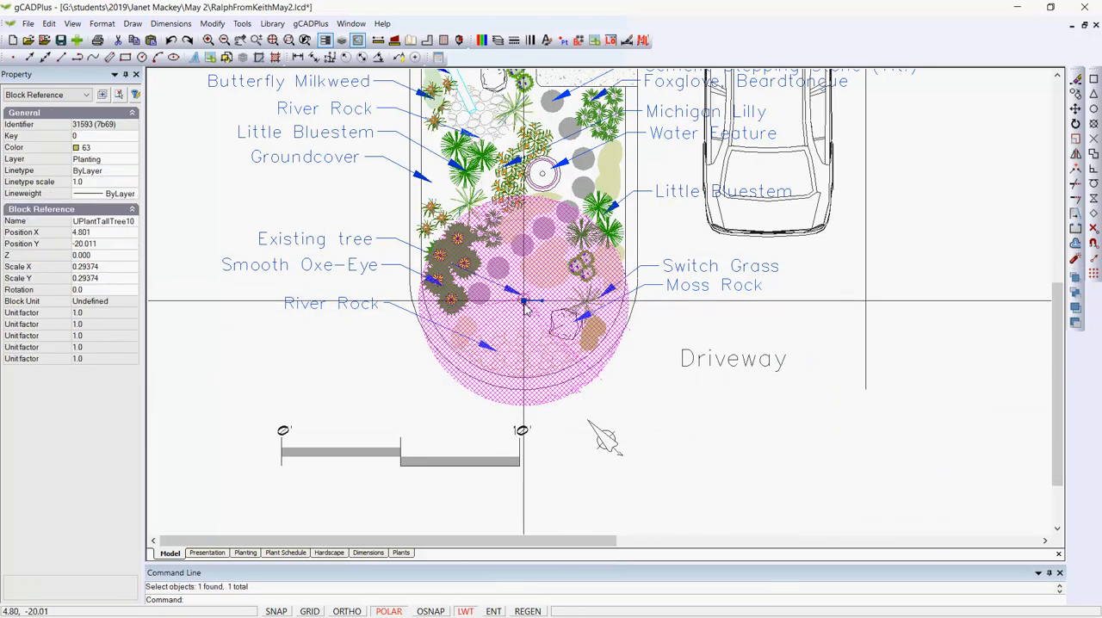
{"action": "left_click", "coordinate": [523, 301]}
{"action": "left_click", "coordinate": [872, 421]}
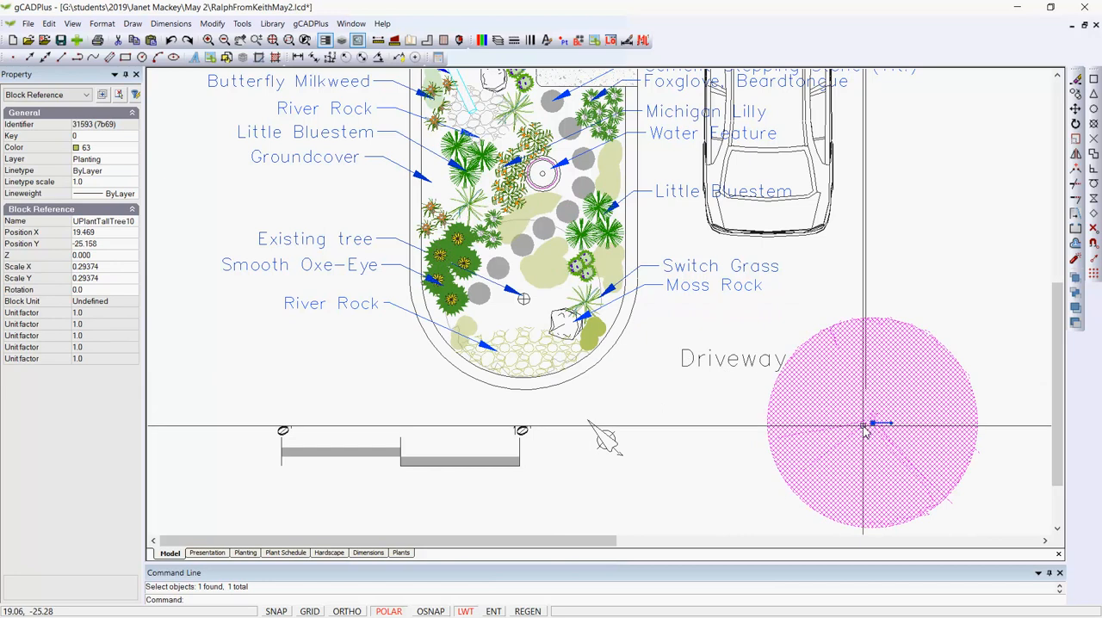
{"action": "key", "text": "Escape"}
Check the transparency property of the filled groundcover shape beside the water feature.
{"action": "left_click", "coordinate": [615, 185]}
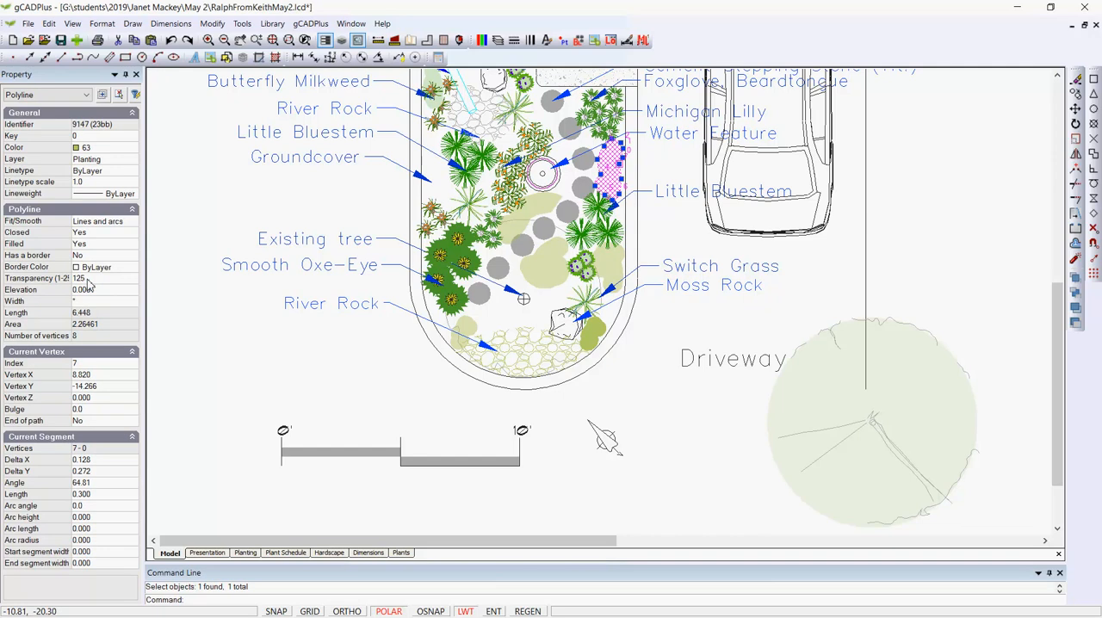
{"action": "key", "text": "Escape"}
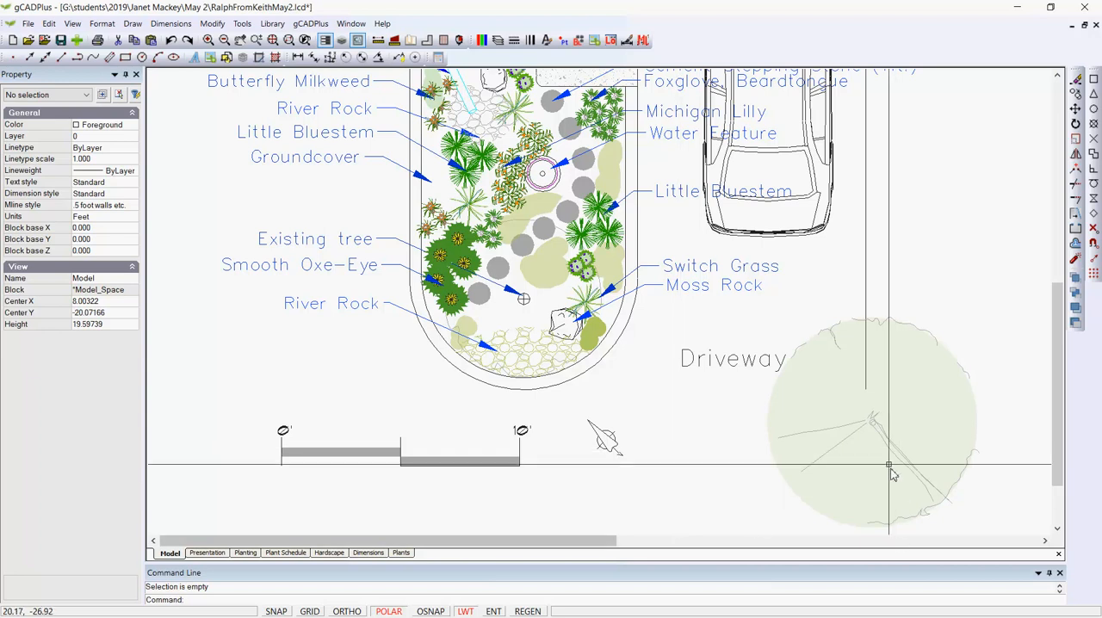
Return the tree block from the driveway area to the existing tree marker in the garden bed.
{"action": "left_click", "coordinate": [876, 426]}
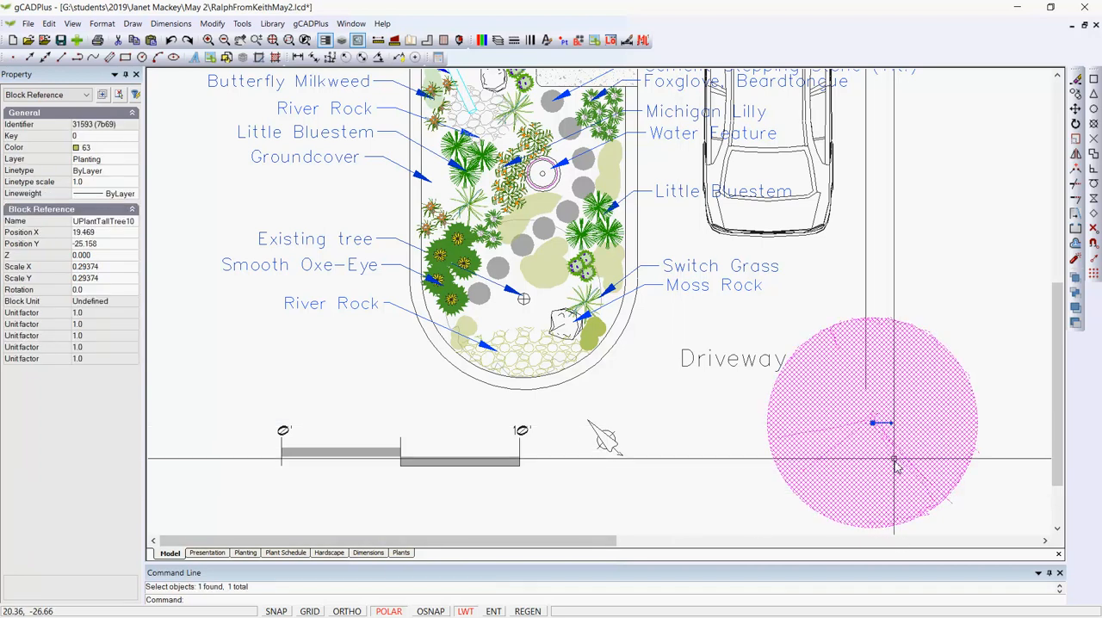
{"action": "left_click", "coordinate": [872, 423]}
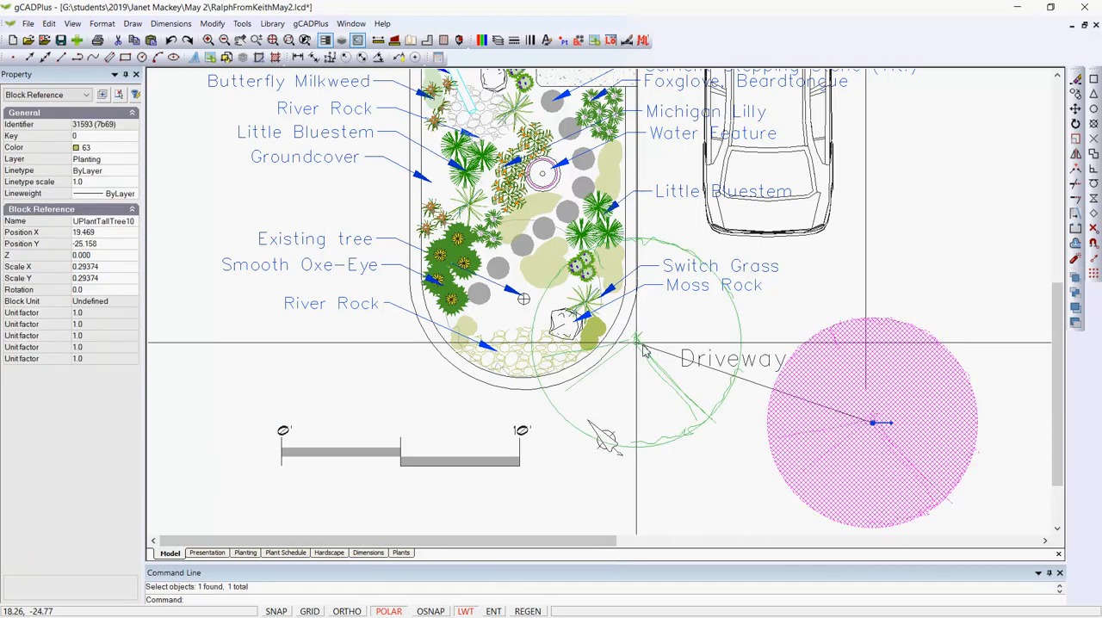
{"action": "left_click", "coordinate": [524, 301]}
{"action": "key", "text": "Escape"}
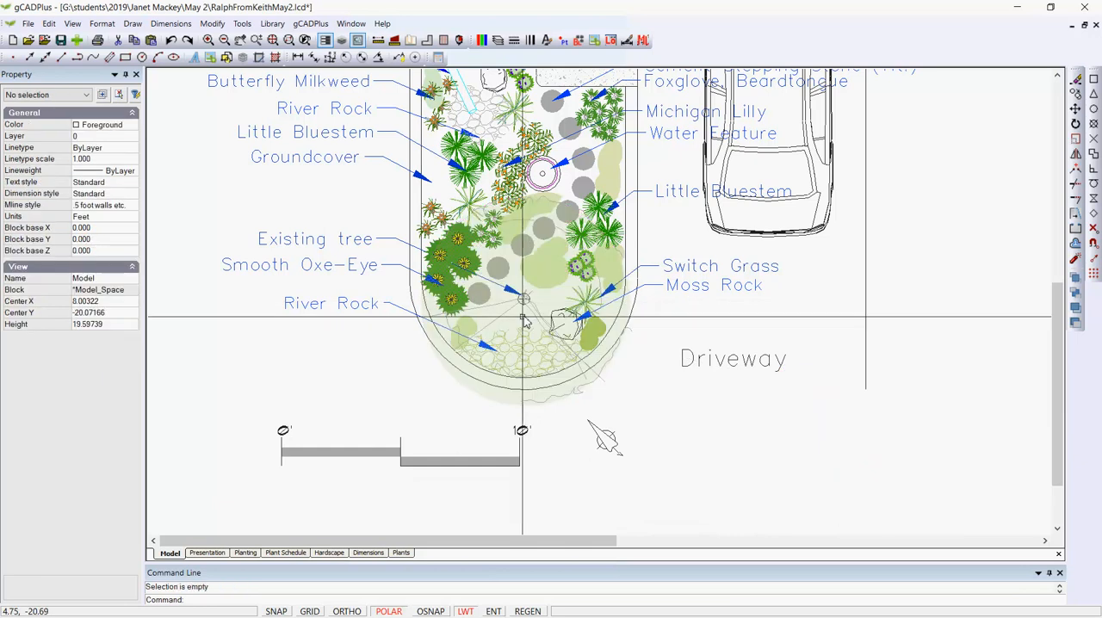
Start a PDF export of the Presentation layout with a Window area and High level, framing the whole sheet.
{"action": "left_click", "coordinate": [207, 552]}
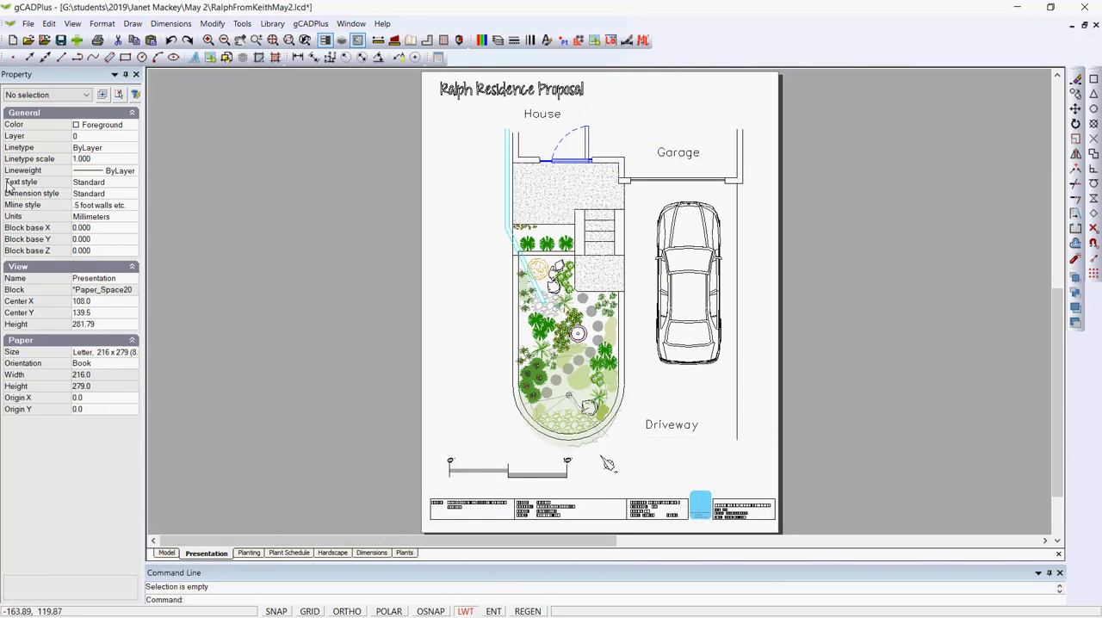
{"action": "left_click", "coordinate": [27, 24]}
{"action": "left_click", "coordinate": [62, 140]}
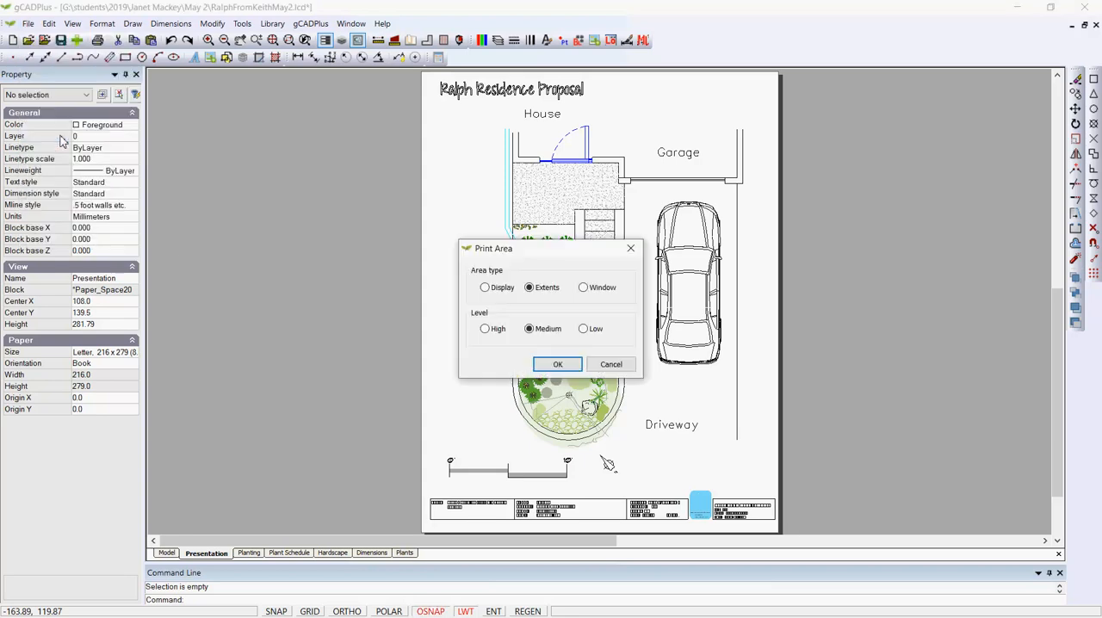
{"action": "left_click", "coordinate": [583, 287]}
{"action": "left_click", "coordinate": [485, 329]}
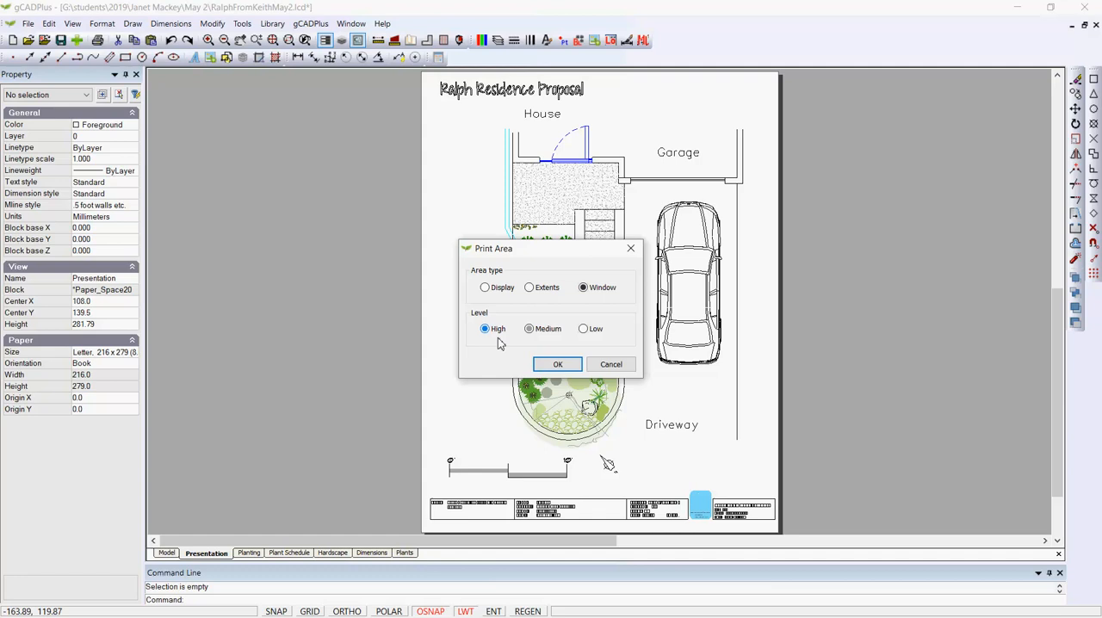
{"action": "left_click", "coordinate": [557, 364]}
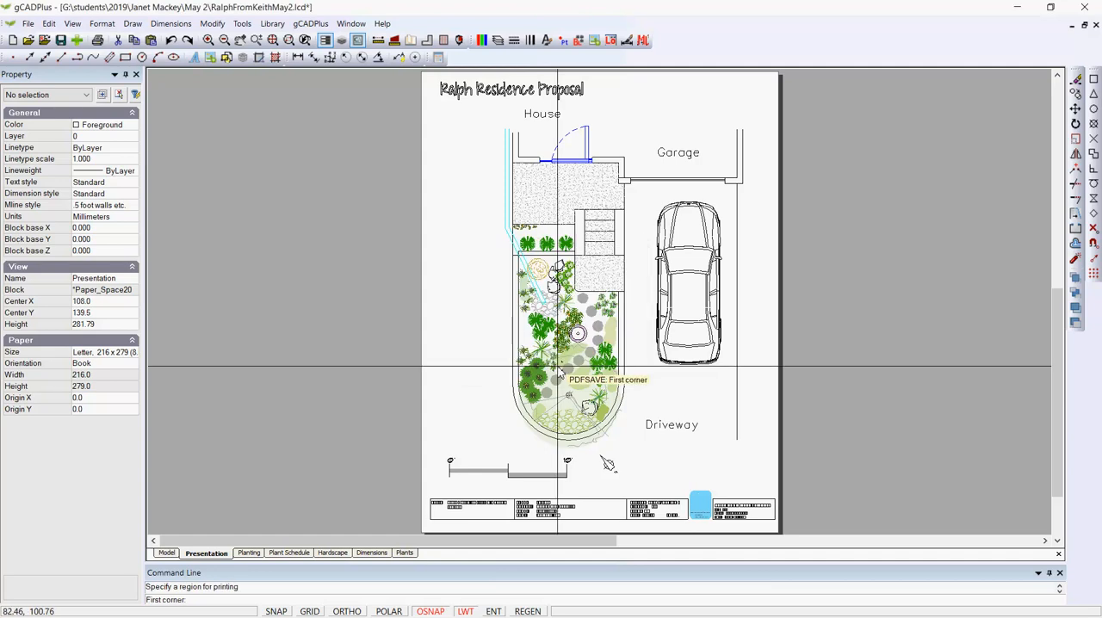
{"action": "left_click", "coordinate": [424, 76]}
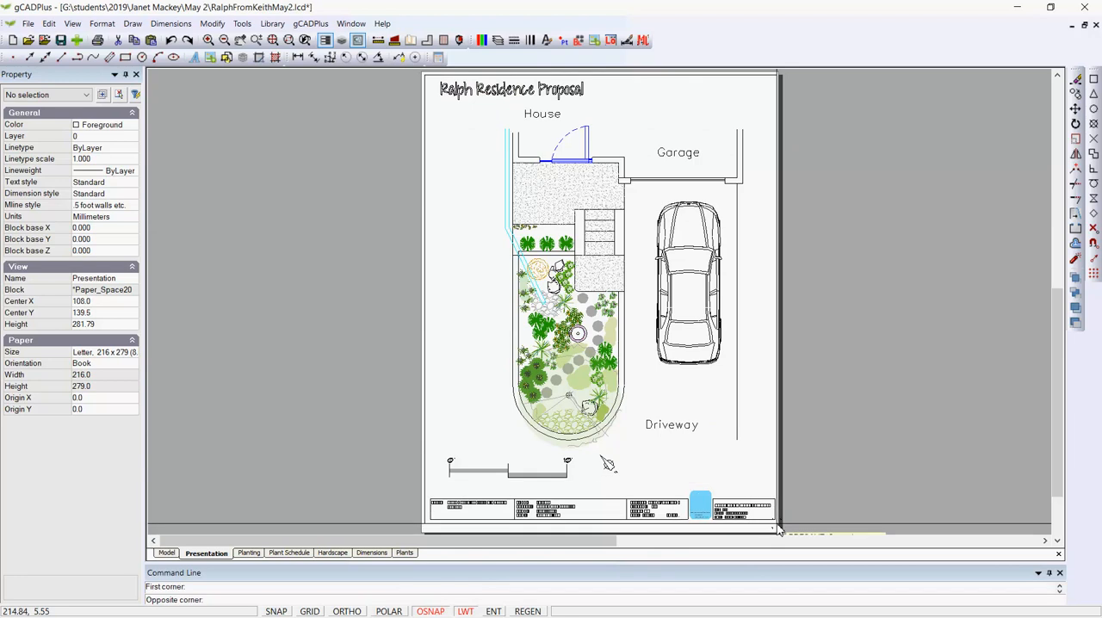
{"action": "left_click", "coordinate": [778, 530]}
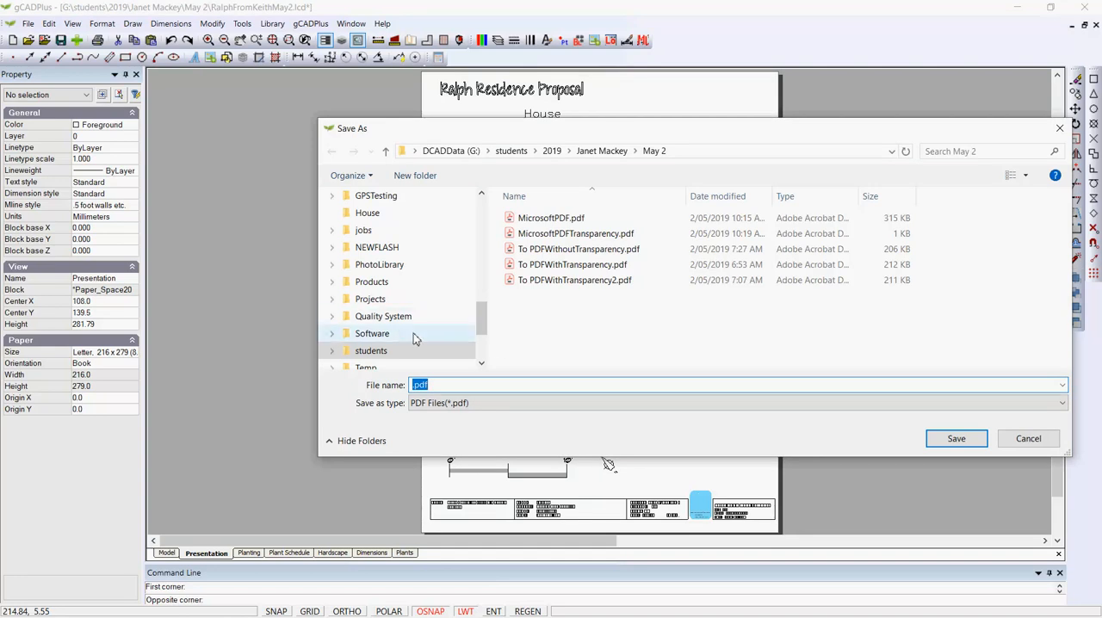
Save the PDF as TEST.pdf in the NEWFLASH folder and view it full screen in Adobe Acrobat Reader.
{"action": "left_click_drag", "start_coordinate": [474, 323], "coordinate": [472, 209]}
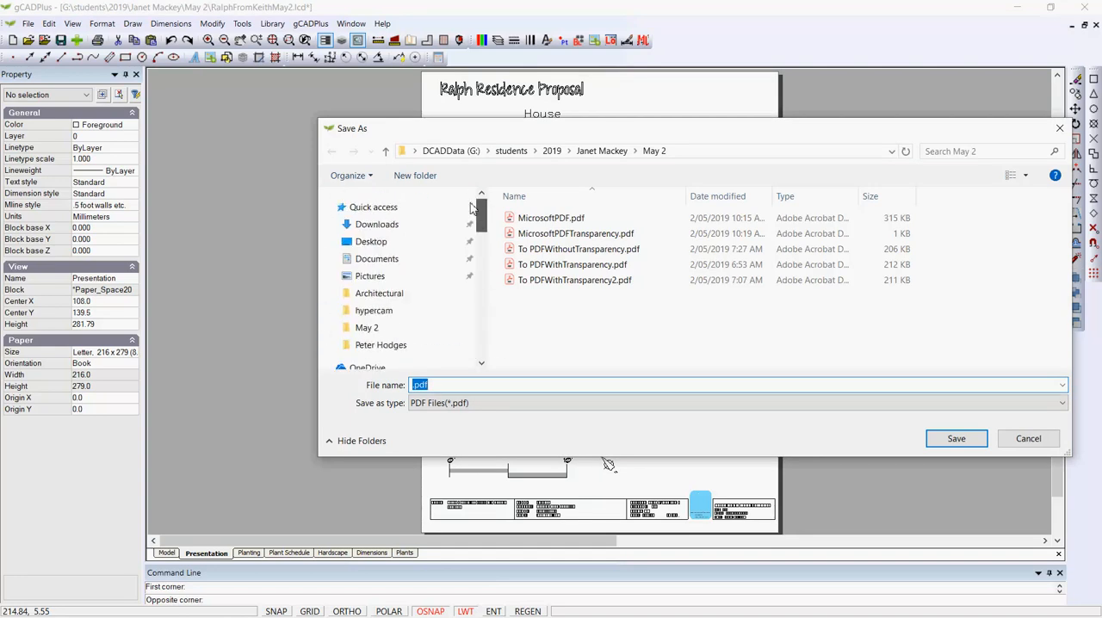
{"action": "scroll", "coordinate": [384, 253], "scroll_direction": "down", "scroll_amount": 10}
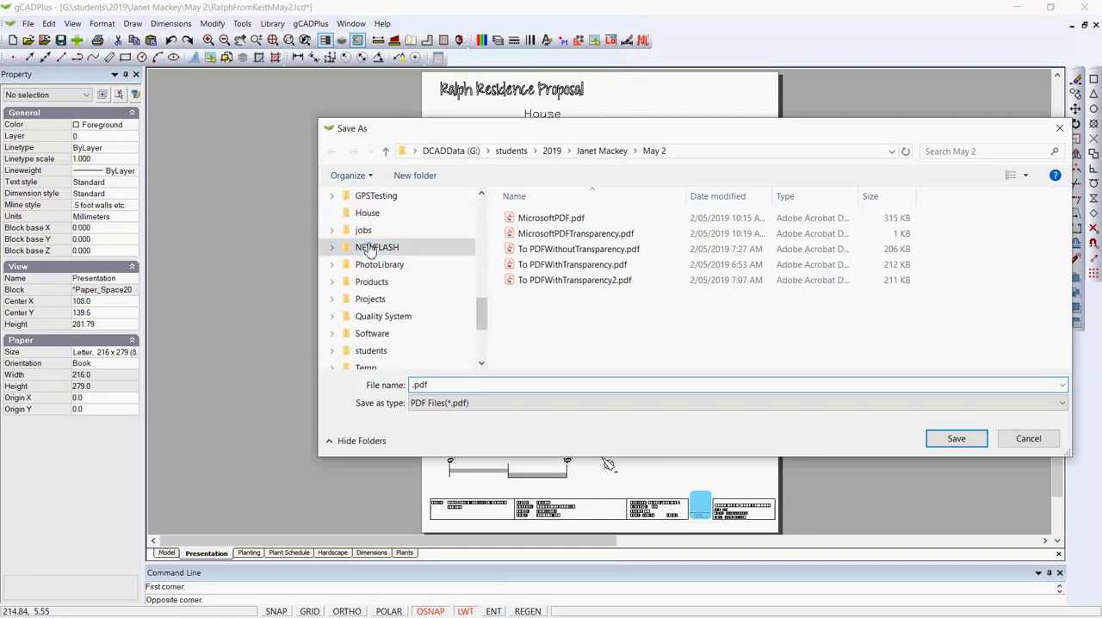
{"action": "left_click", "coordinate": [368, 249]}
{"action": "left_click", "coordinate": [411, 385]}
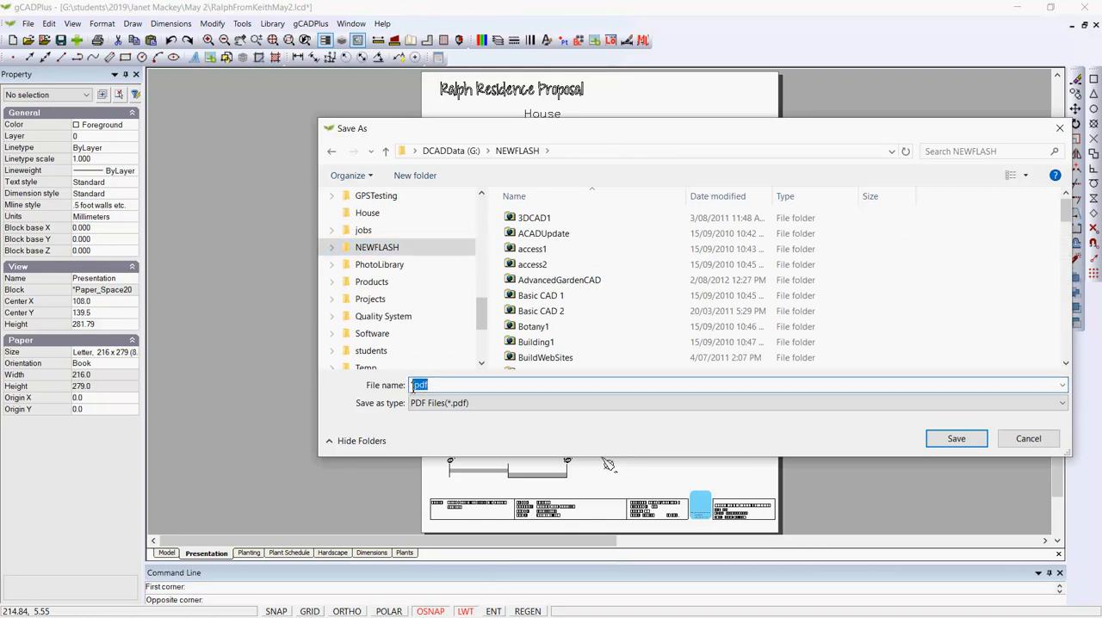
{"action": "left_click", "coordinate": [411, 385]}
{"action": "type", "text": "TE"}
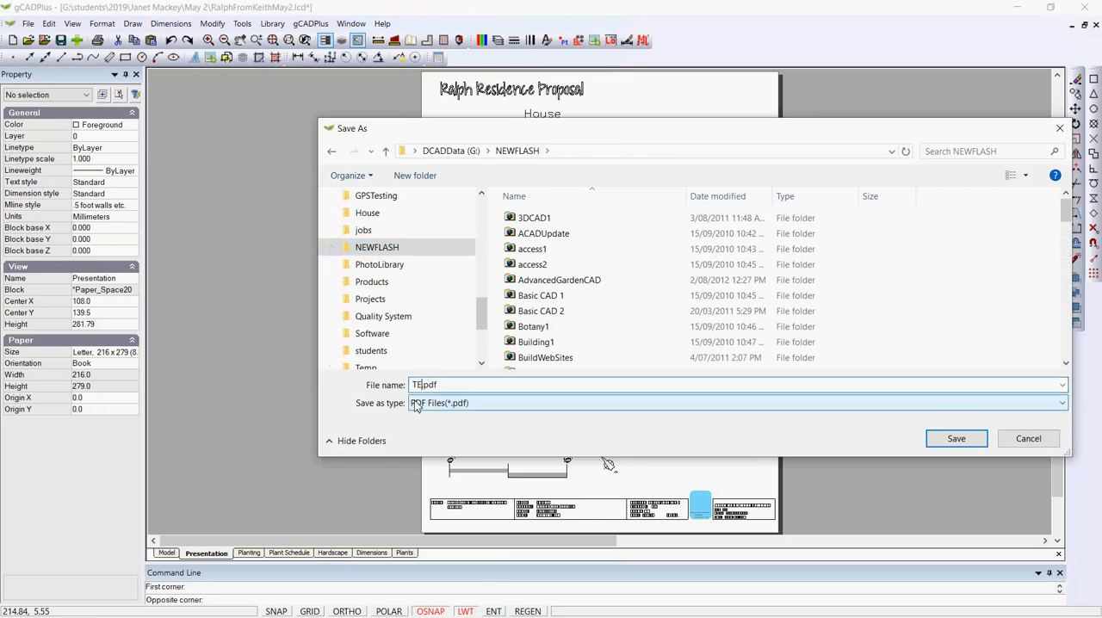
{"action": "type", "text": "ST"}
{"action": "left_click", "coordinate": [964, 438]}
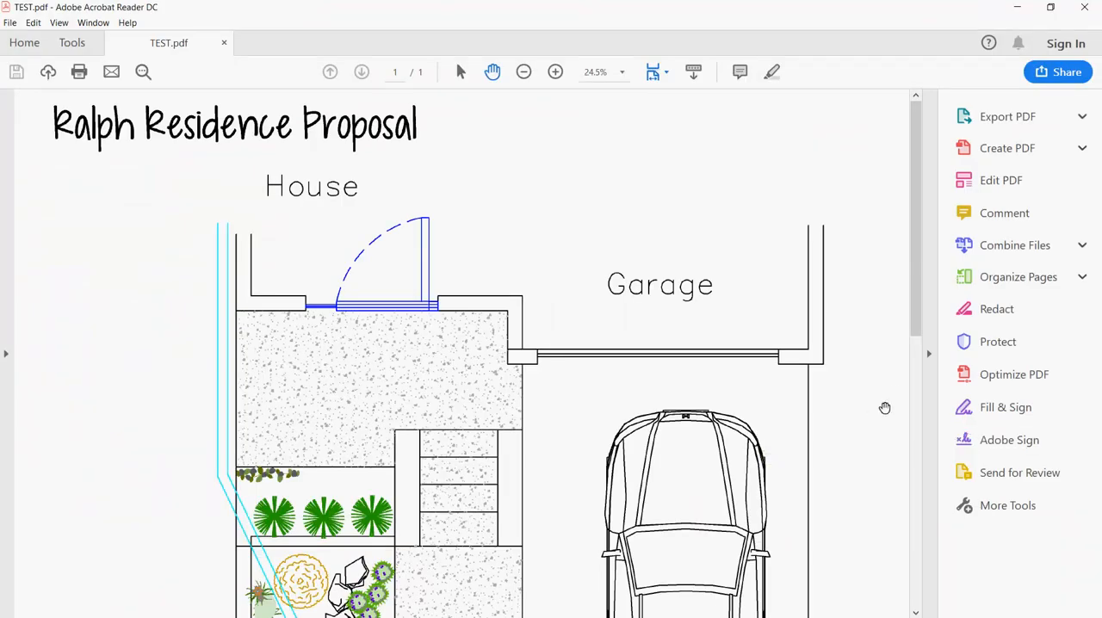
{"action": "key", "text": "ctrl+l"}
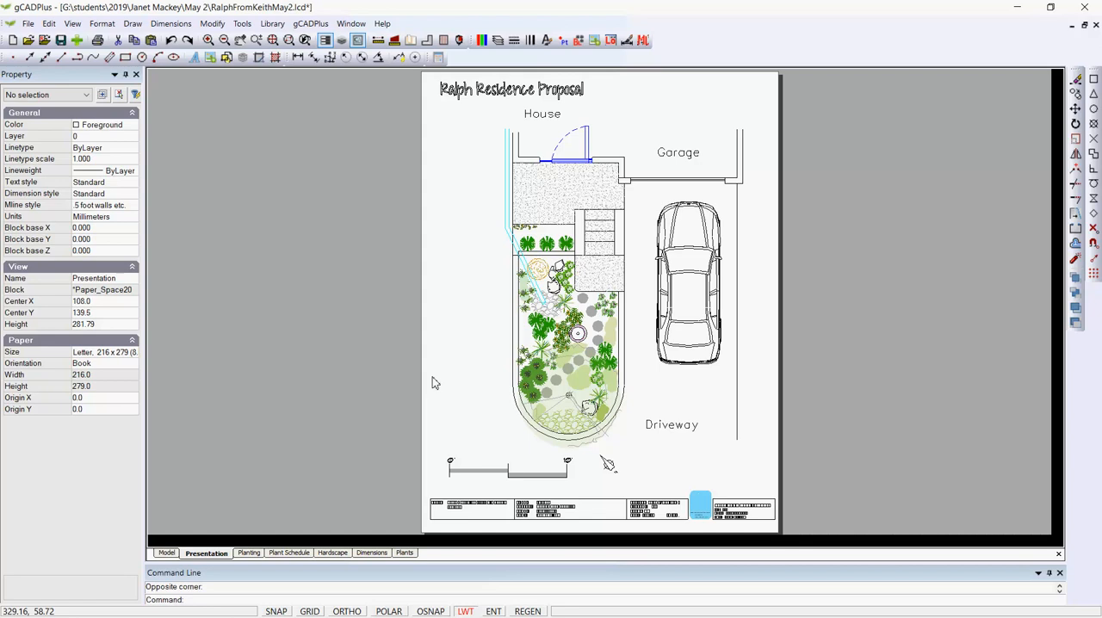
Set the printer to CutePDF Writer with Portrait orientation for the Presentation layout, and close the print dialog without printing.
{"action": "left_click", "coordinate": [28, 23]}
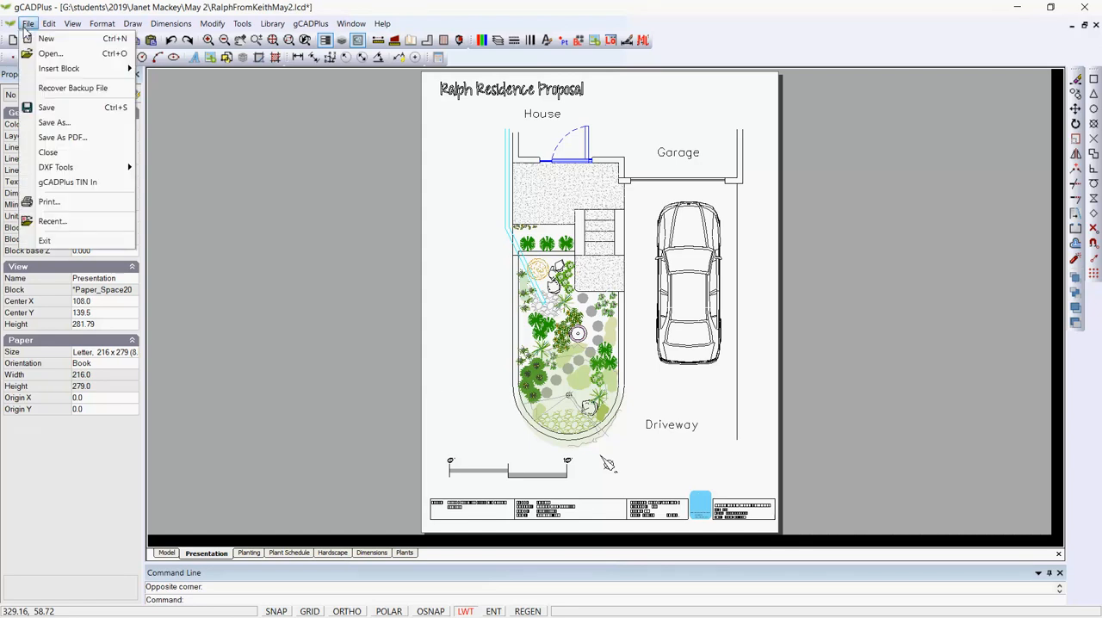
{"action": "left_click", "coordinate": [49, 202]}
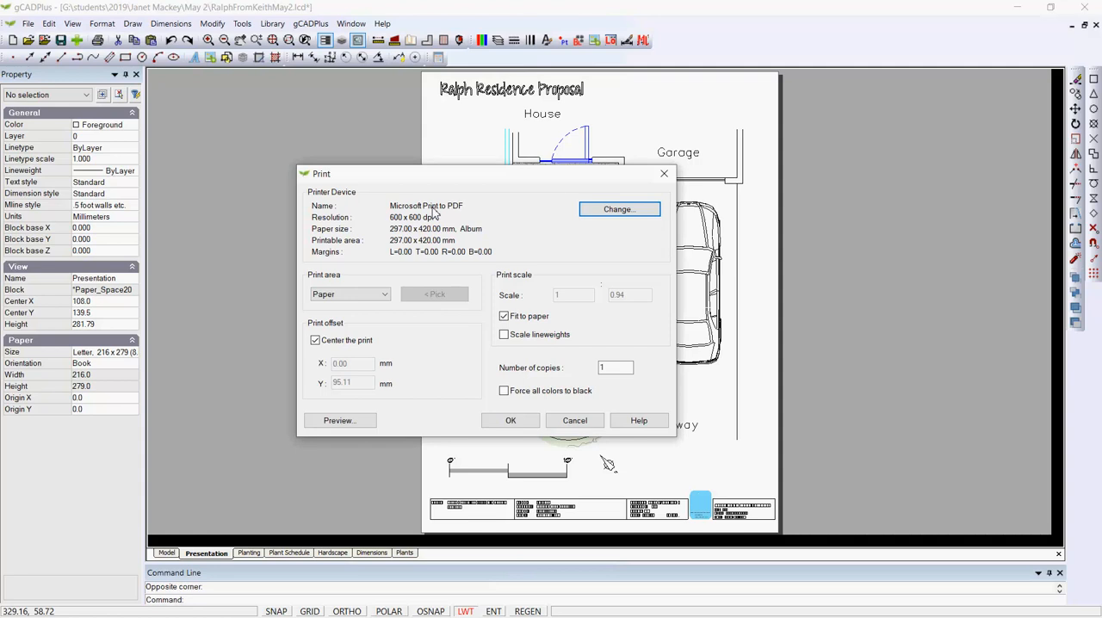
{"action": "left_click", "coordinate": [617, 211]}
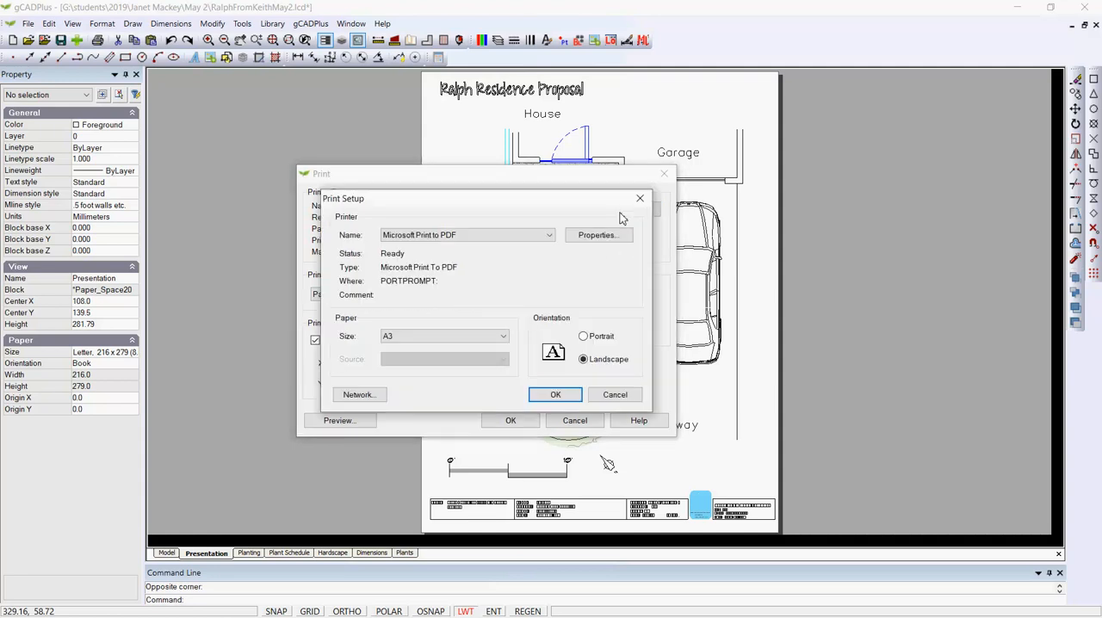
{"action": "left_click", "coordinate": [549, 235]}
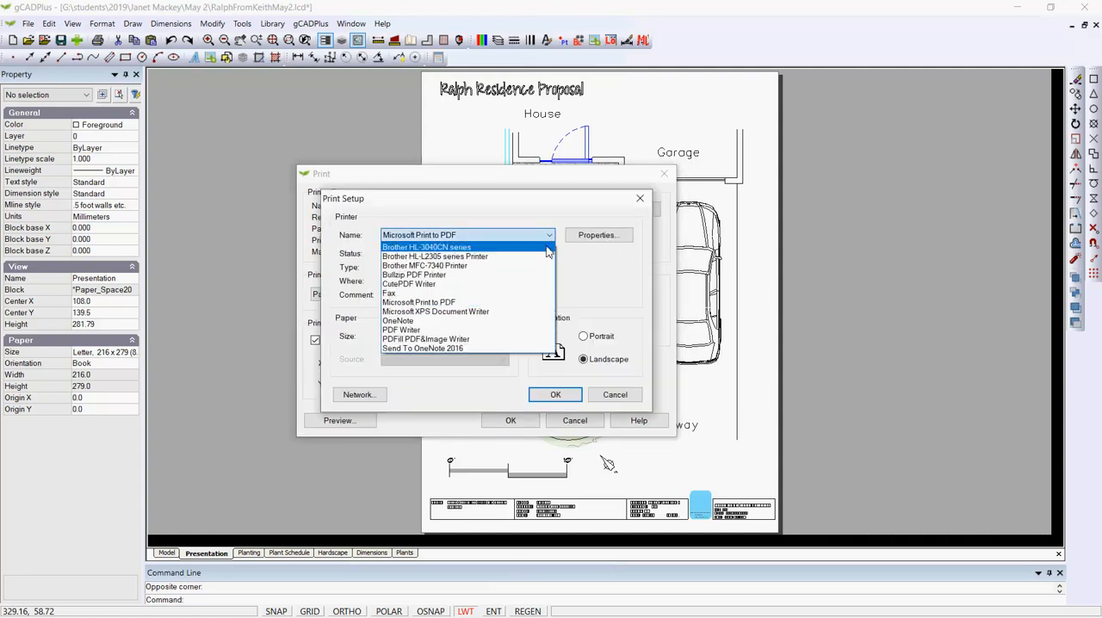
{"action": "left_click", "coordinate": [454, 284]}
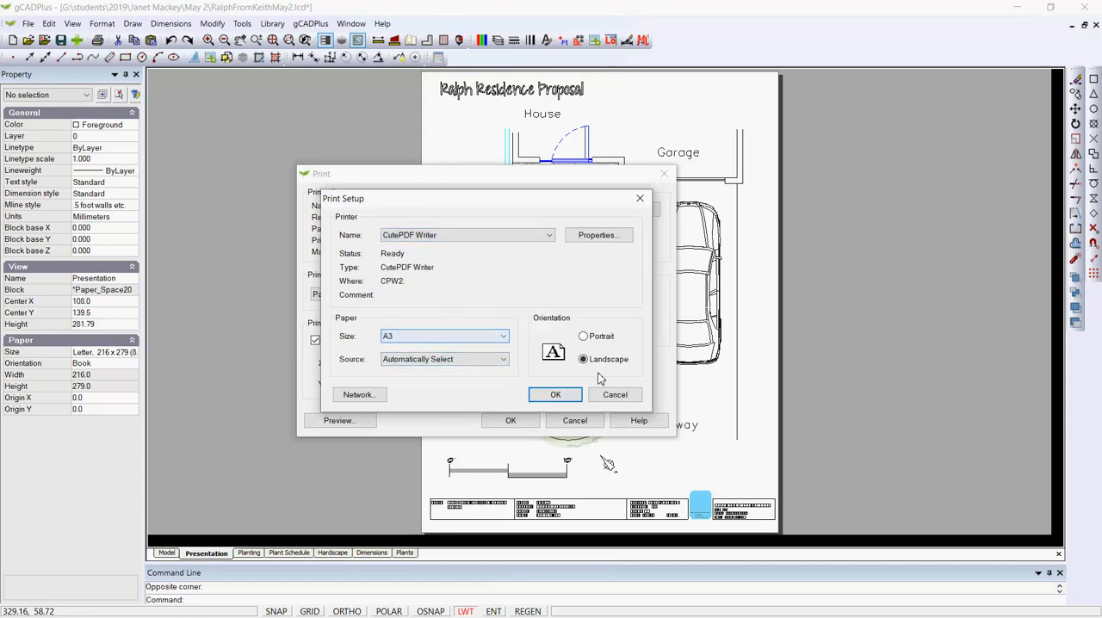
{"action": "left_click", "coordinate": [583, 337]}
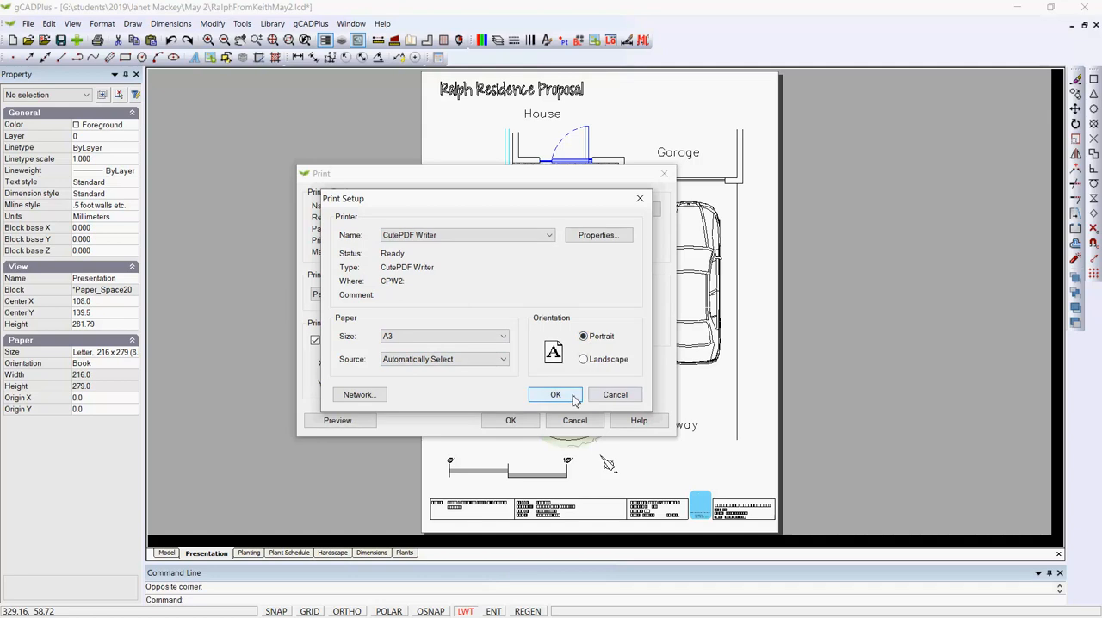
{"action": "left_click", "coordinate": [568, 397]}
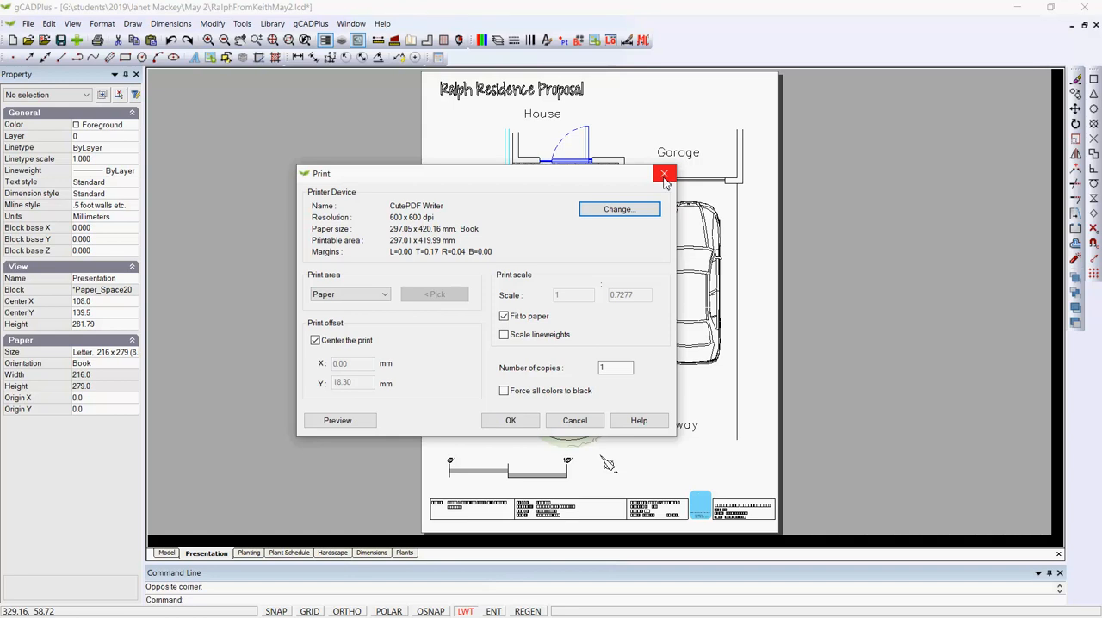
{"action": "left_click", "coordinate": [664, 175]}
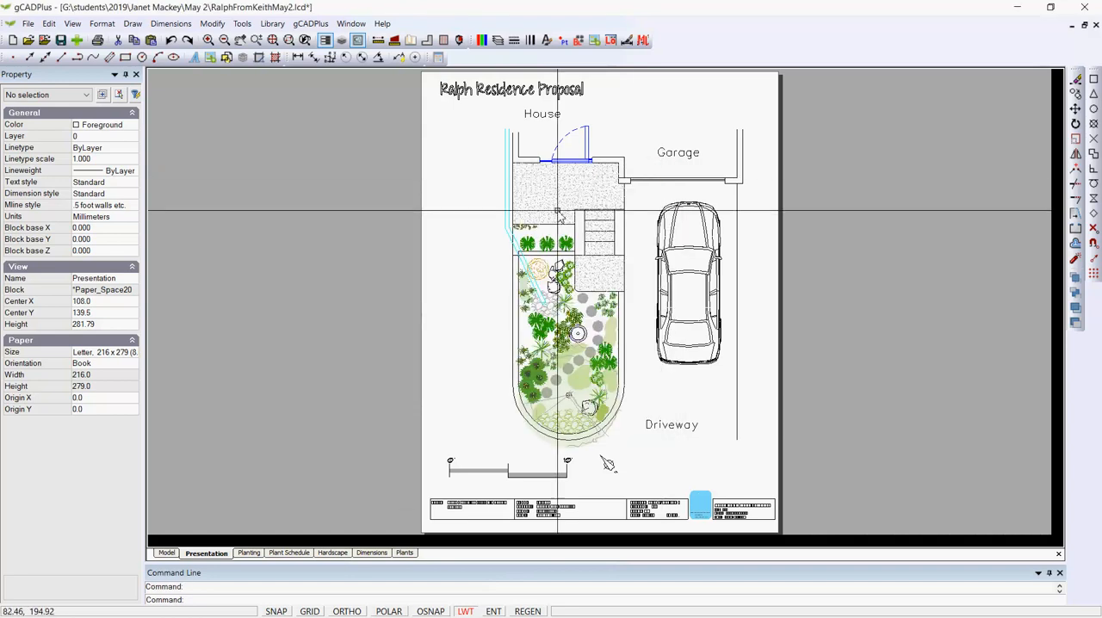
Return to the model drawing and turn off Transparent Render.
{"action": "left_click", "coordinate": [167, 552]}
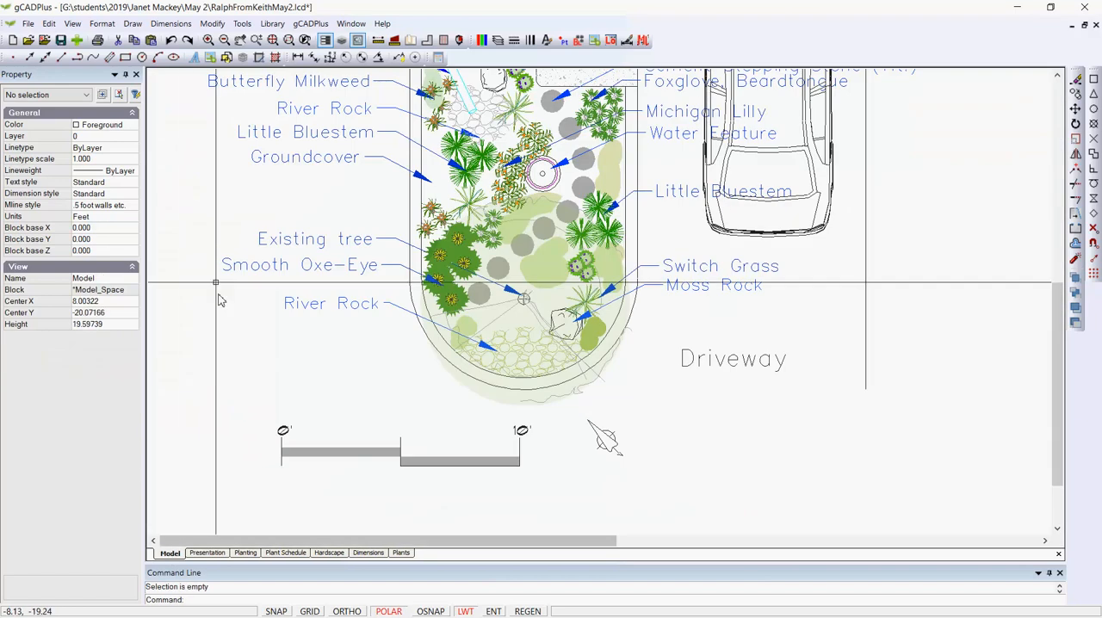
{"action": "left_click", "coordinate": [74, 25]}
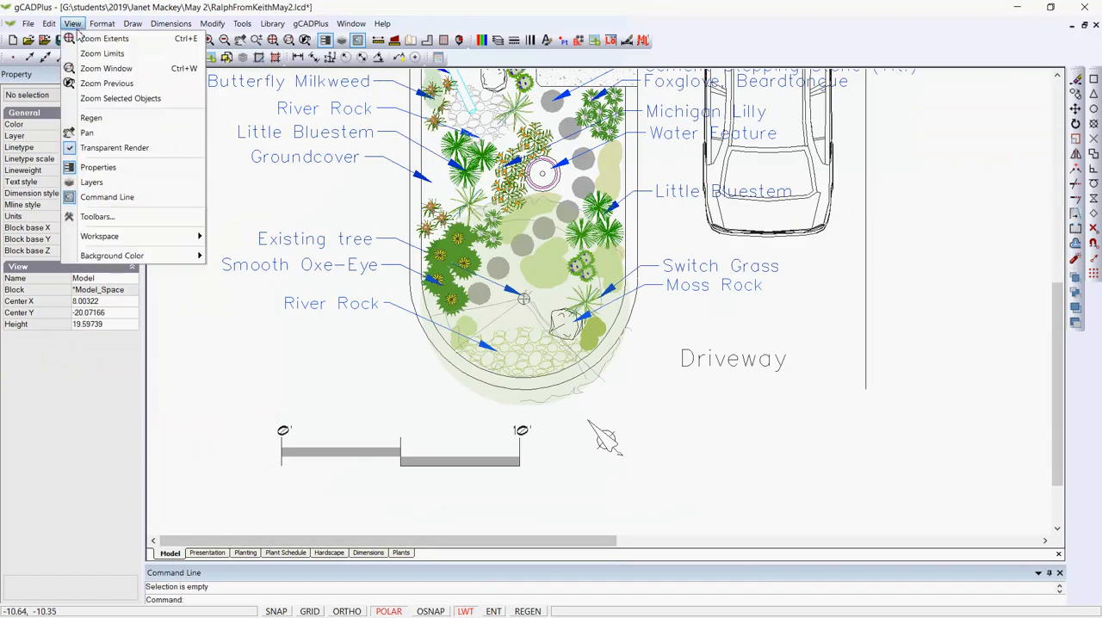
{"action": "left_click", "coordinate": [120, 150]}
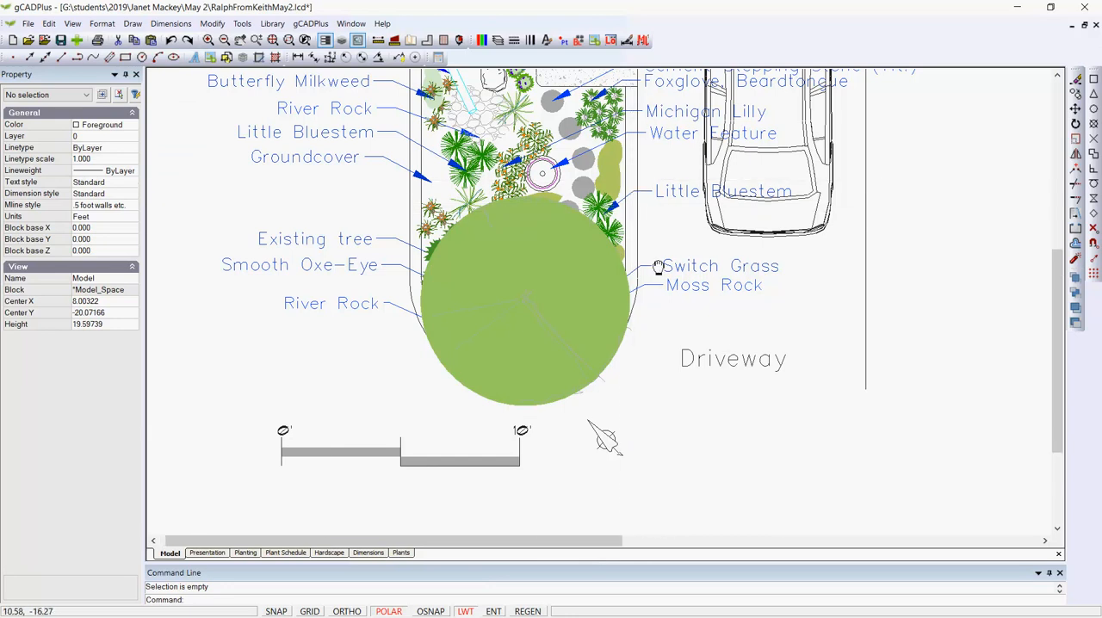
{"action": "middle_click_drag", "start_coordinate": [654, 214], "coordinate": [644, 342]}
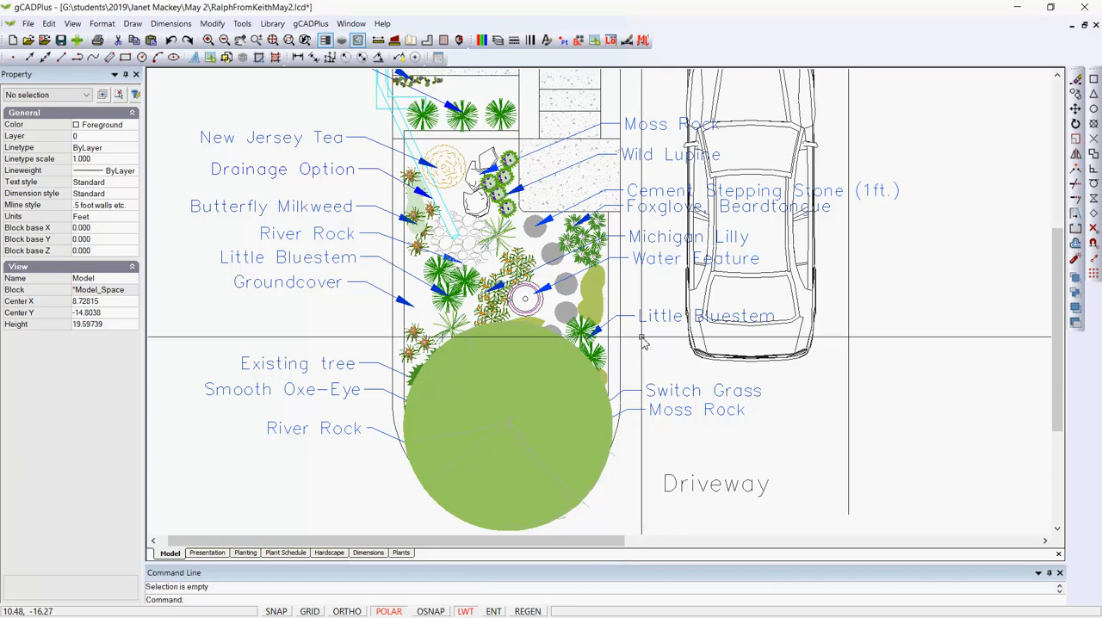
Open the existing tree's block for editing and select its large filled circle.
{"action": "left_click", "coordinate": [560, 408]}
{"action": "right_click", "coordinate": [560, 411]}
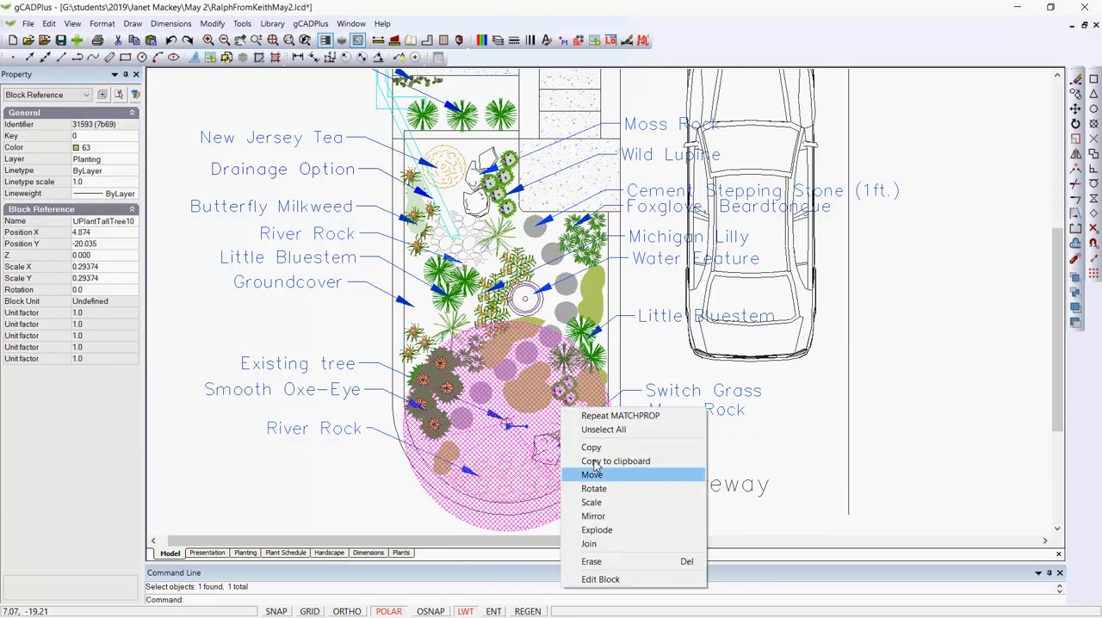
{"action": "left_click", "coordinate": [623, 581]}
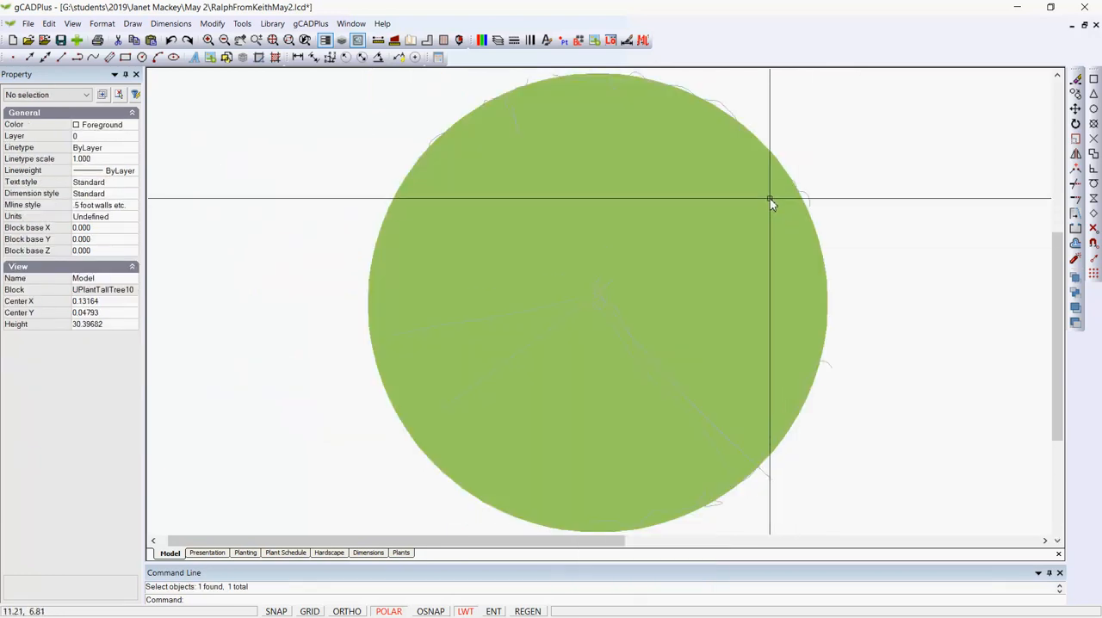
{"action": "left_click", "coordinate": [761, 169]}
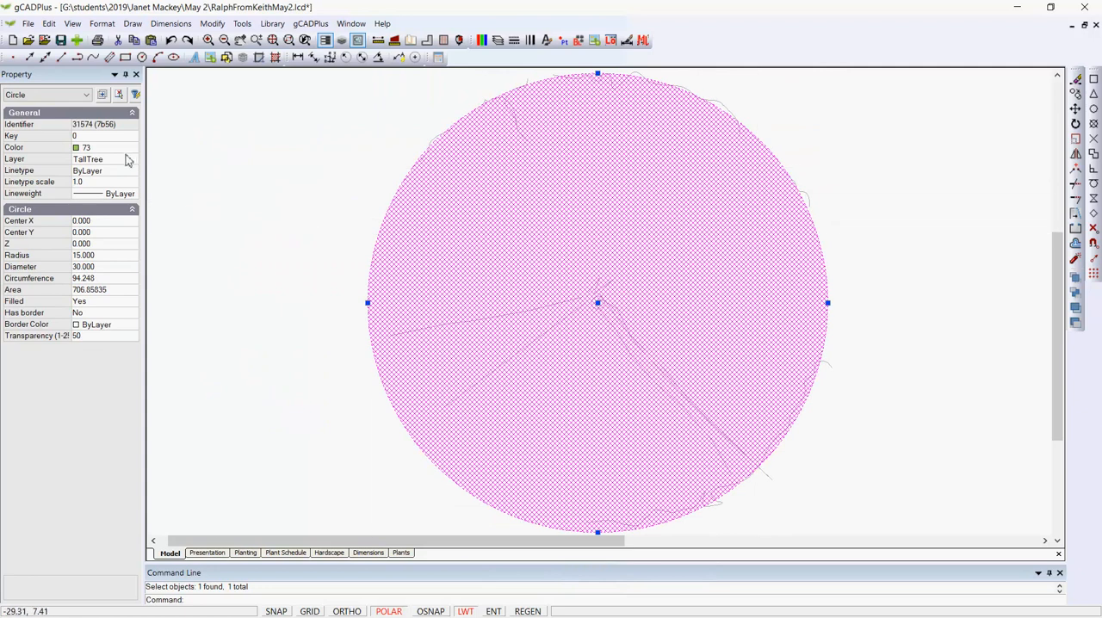
Switch the circle's color selection to True Color and bring up the true color palette.
{"action": "left_click", "coordinate": [129, 148]}
{"action": "left_click", "coordinate": [131, 148]}
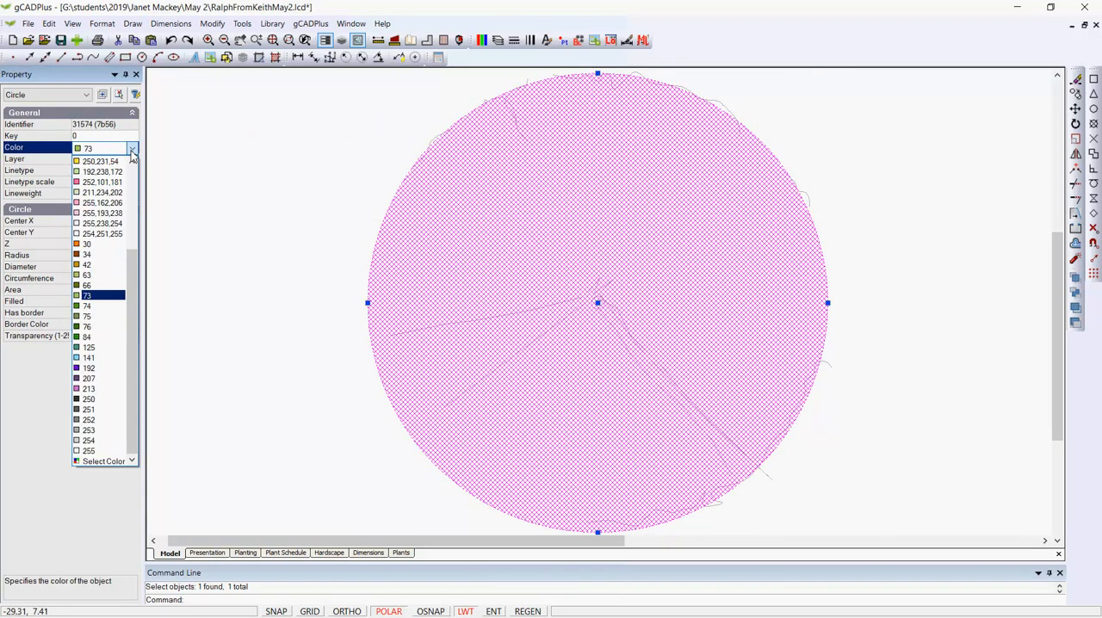
{"action": "left_click_drag", "start_coordinate": [134, 284], "coordinate": [135, 227]}
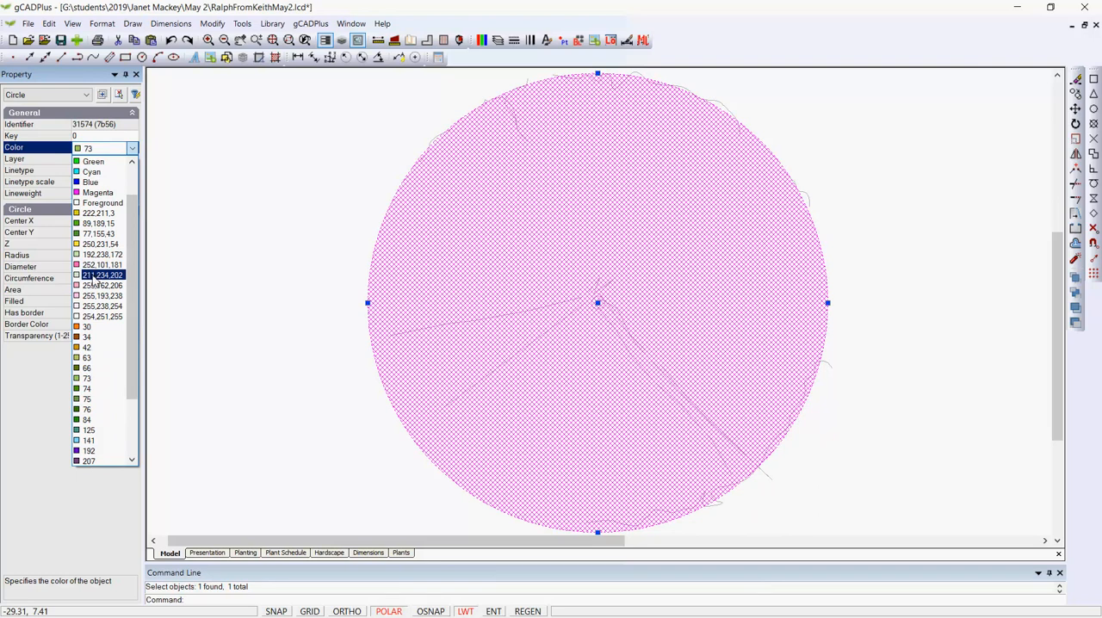
{"action": "left_click", "coordinate": [133, 149]}
{"action": "left_click", "coordinate": [134, 149]}
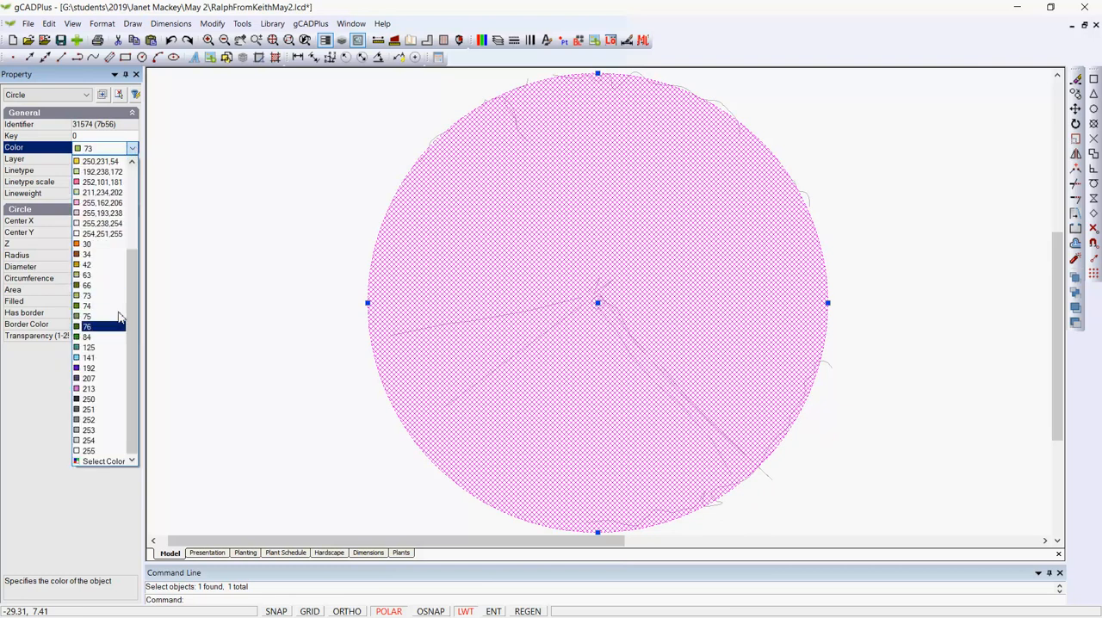
{"action": "left_click", "coordinate": [101, 461]}
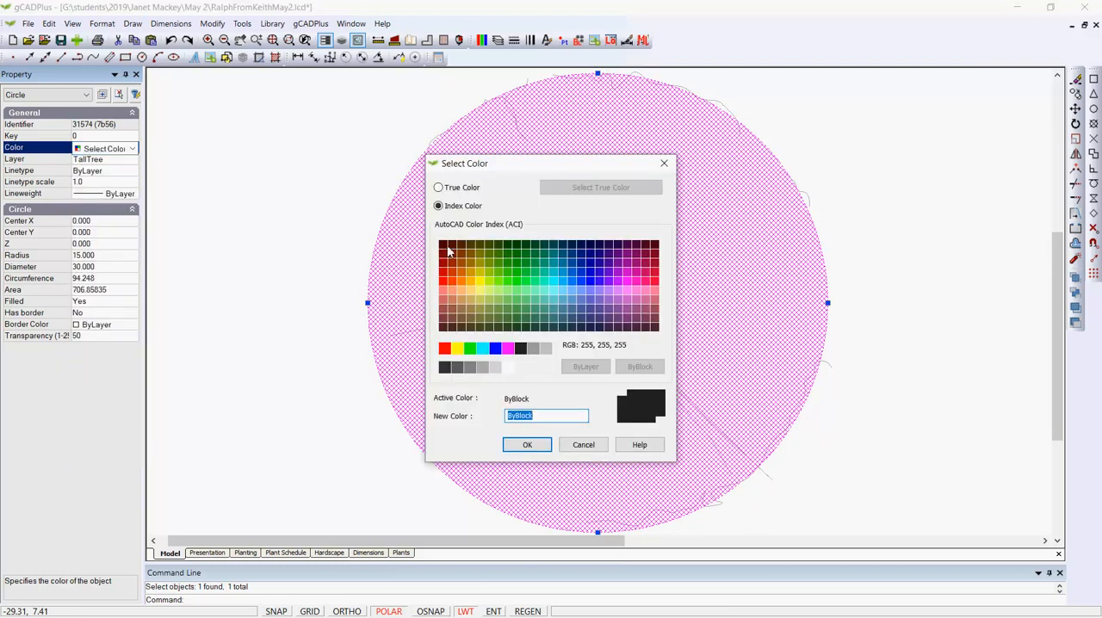
{"action": "left_click", "coordinate": [439, 188]}
{"action": "left_click", "coordinate": [578, 189]}
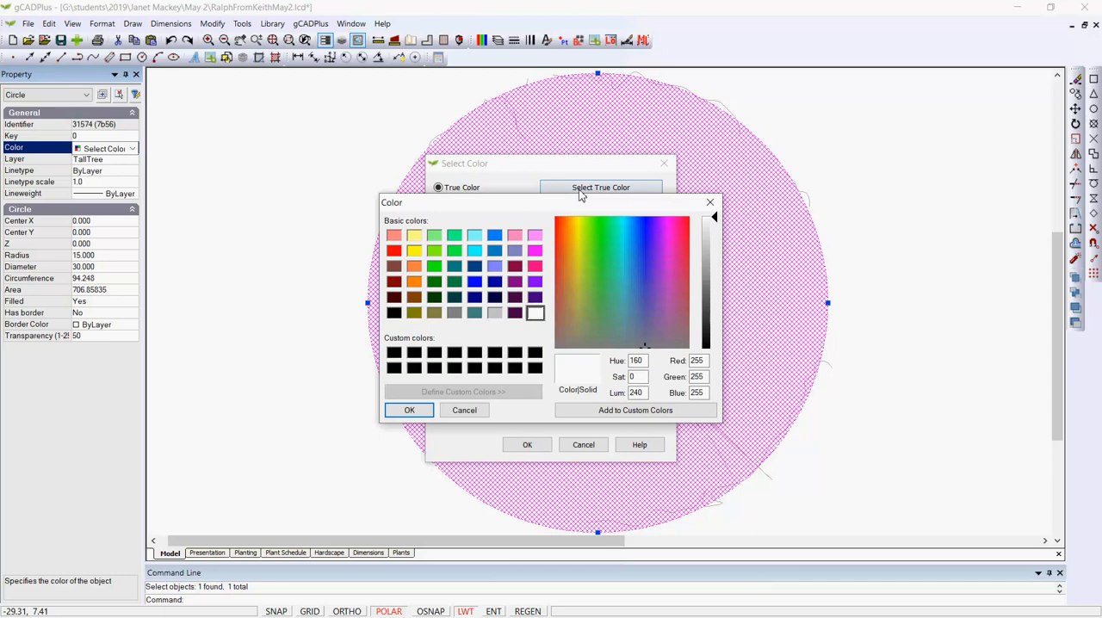
Give the circle the pale green true color 236,253,223 and close the block editor.
{"action": "left_click", "coordinate": [590, 234]}
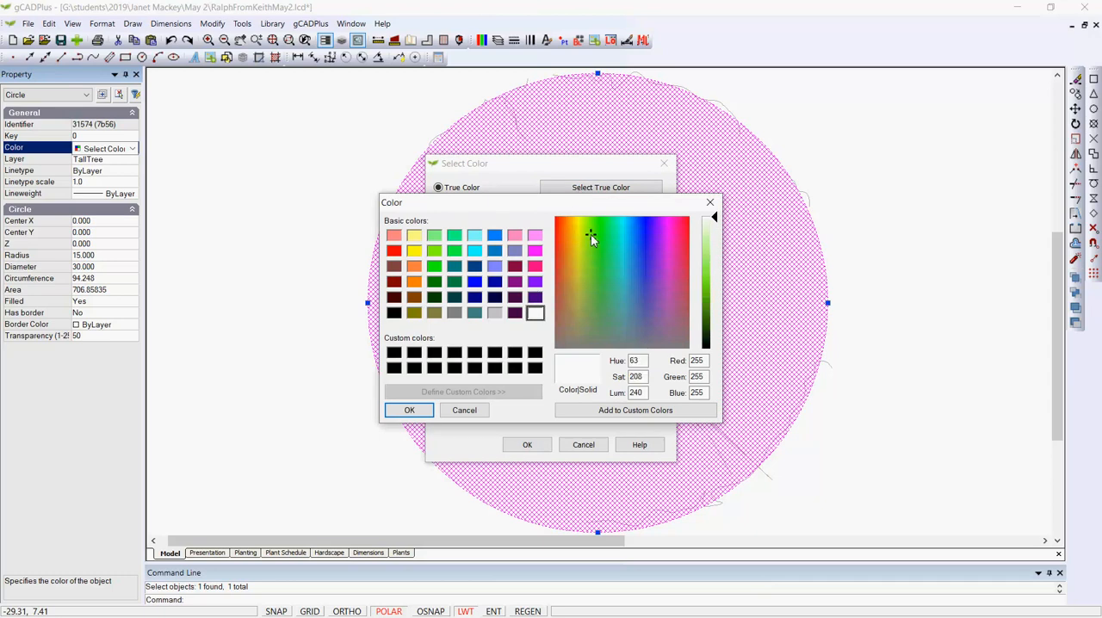
{"action": "left_click", "coordinate": [712, 234]}
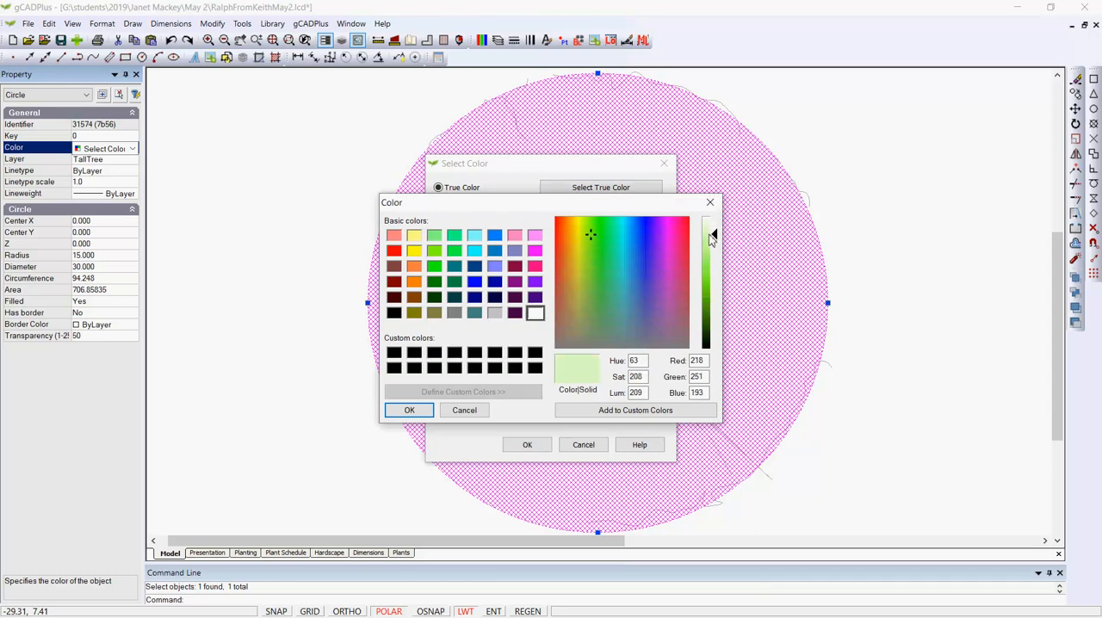
{"action": "left_click", "coordinate": [711, 225]}
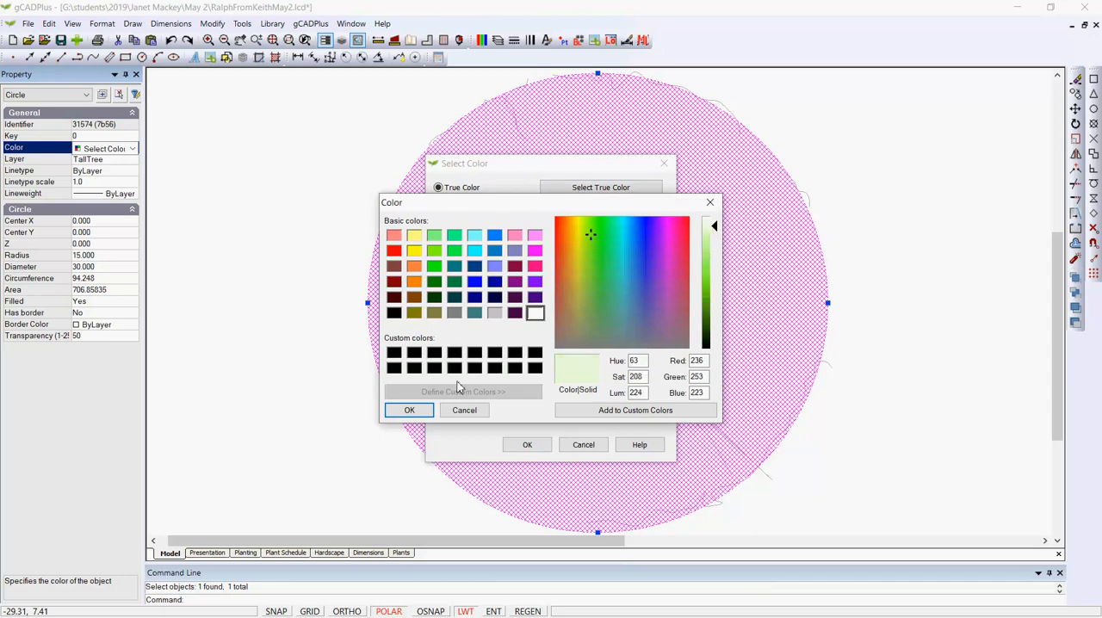
{"action": "left_click", "coordinate": [411, 410]}
{"action": "left_click", "coordinate": [524, 374]}
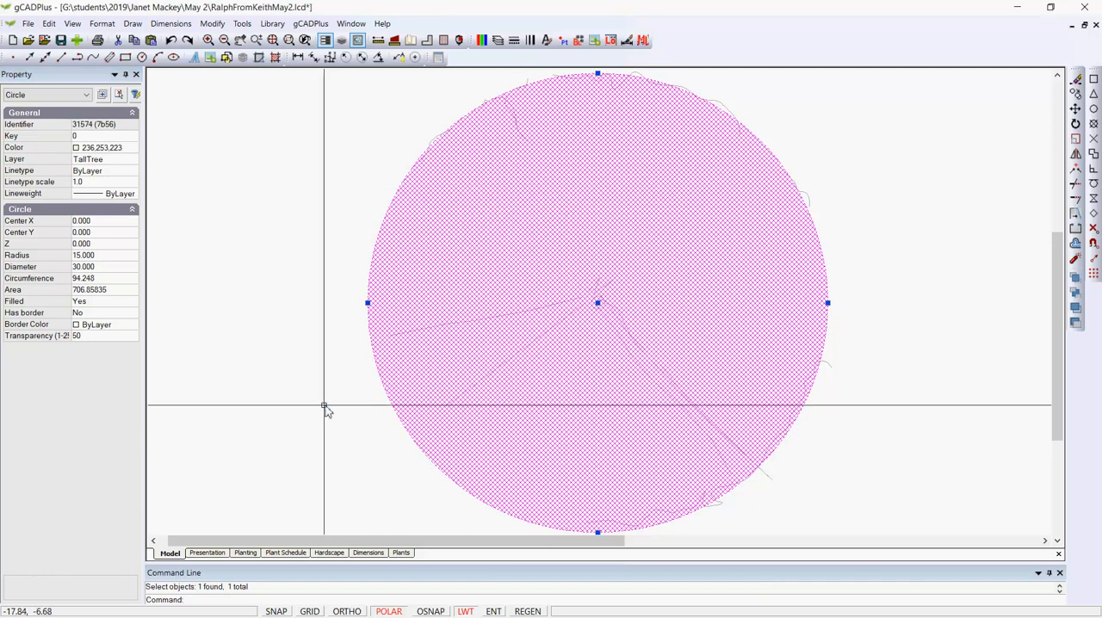
{"action": "right_click", "coordinate": [324, 406]}
{"action": "left_click", "coordinate": [351, 416]}
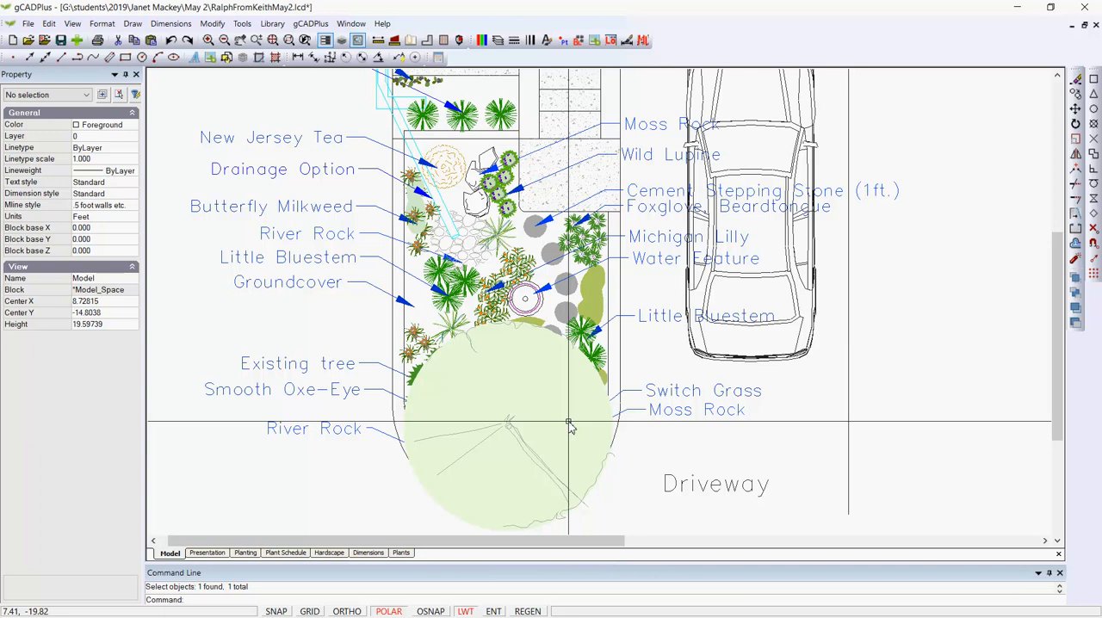
Reopen the existing tree's block, delete its filled circle, and close the block editor.
{"action": "left_click", "coordinate": [565, 422]}
{"action": "right_click", "coordinate": [559, 422]}
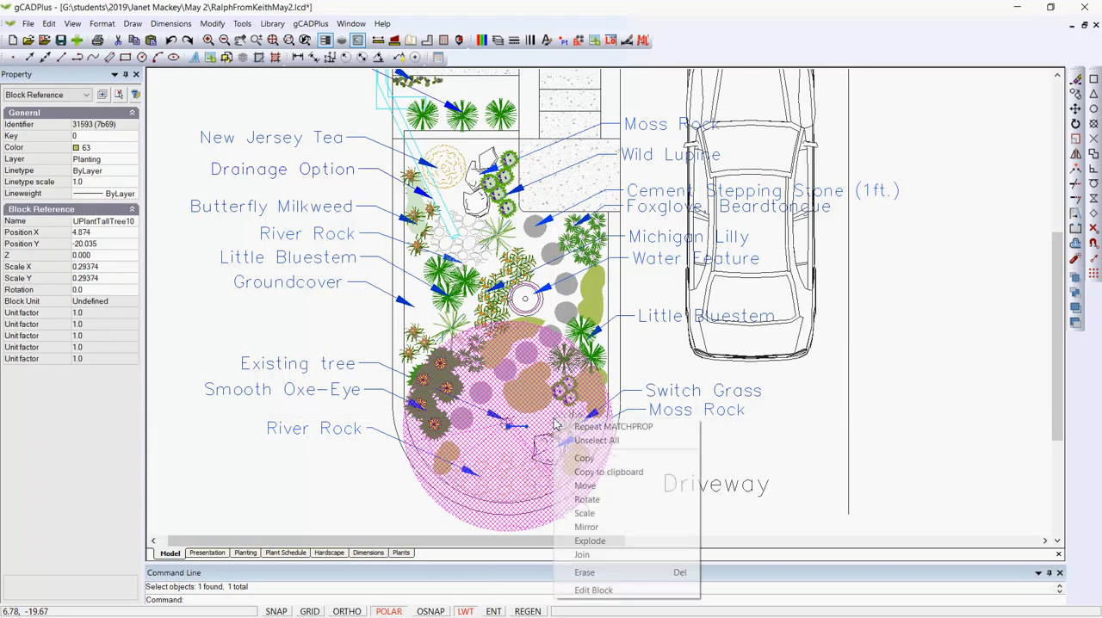
{"action": "left_click", "coordinate": [602, 589]}
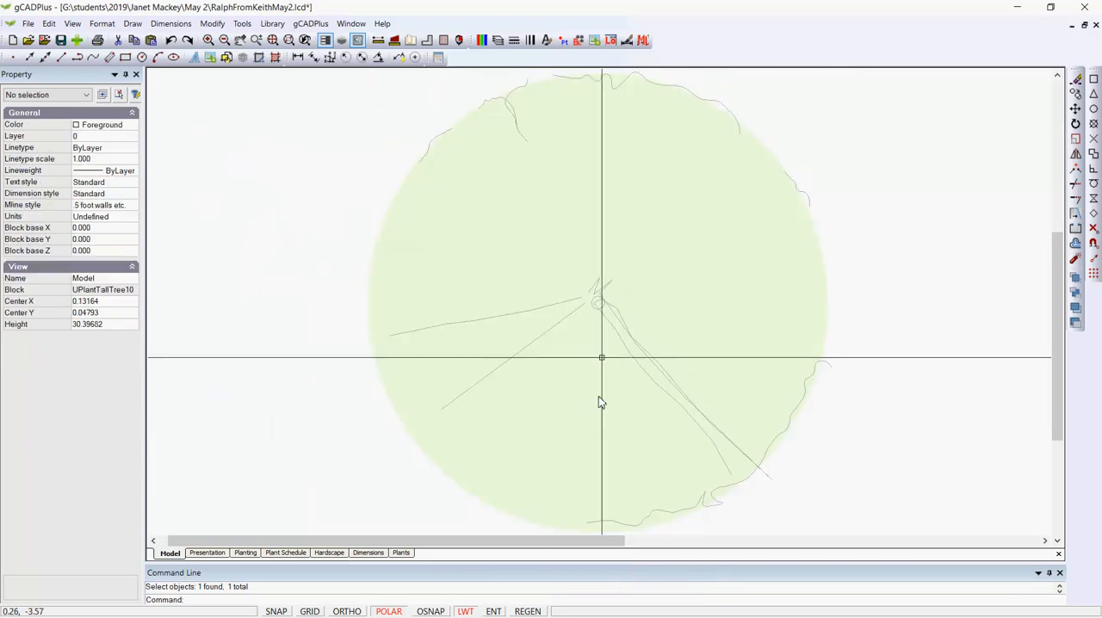
{"action": "left_click", "coordinate": [512, 222]}
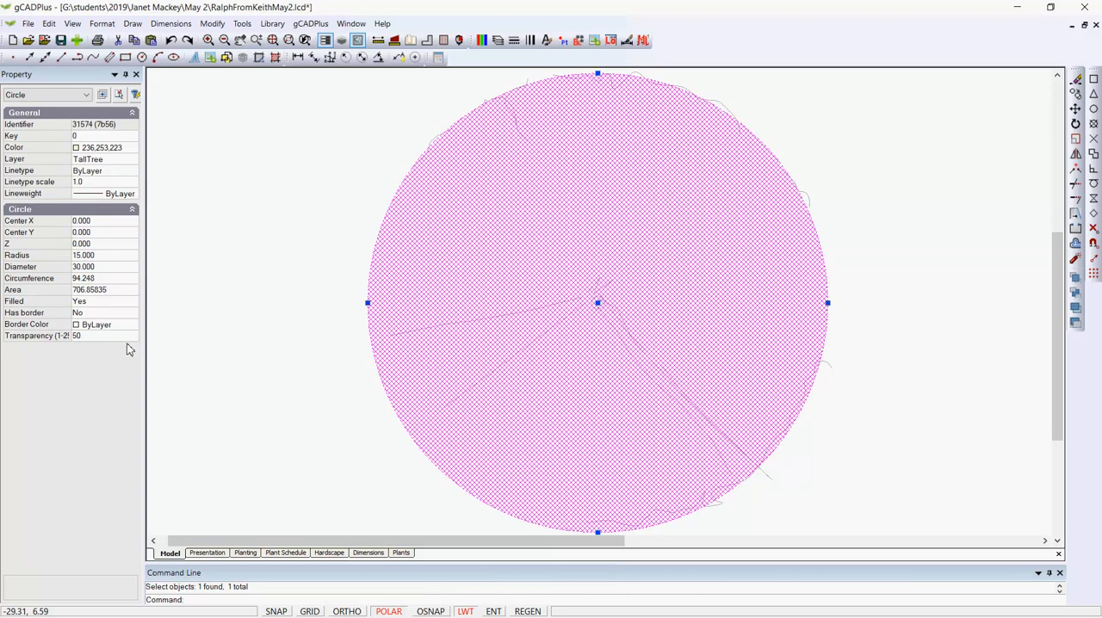
{"action": "double_click", "coordinate": [110, 308]}
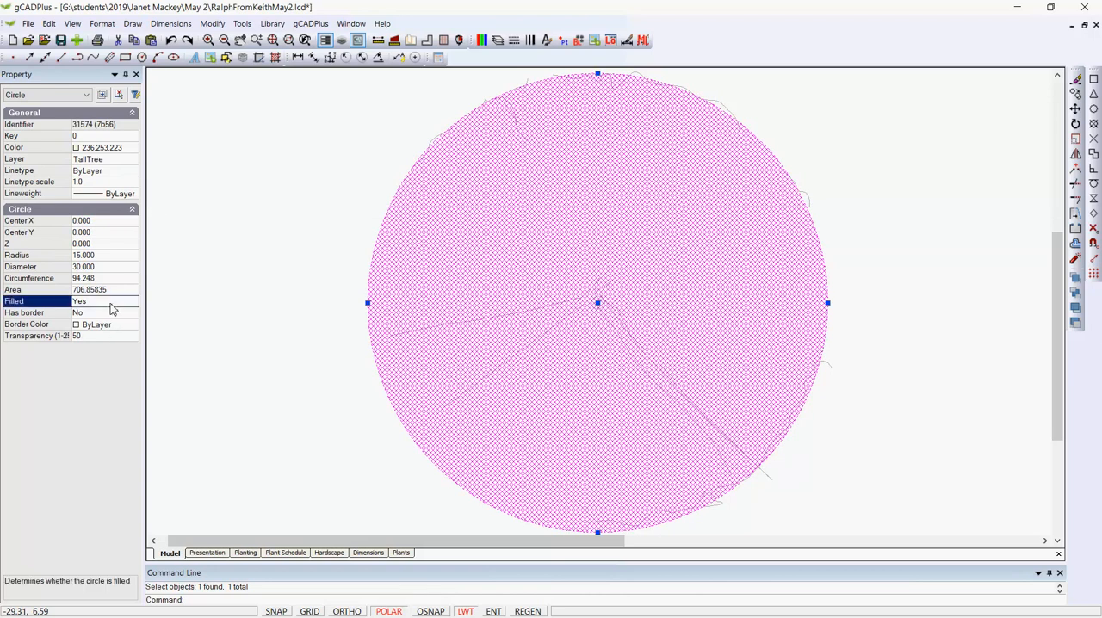
{"action": "key", "text": "Delete"}
{"action": "right_click", "coordinate": [224, 269]}
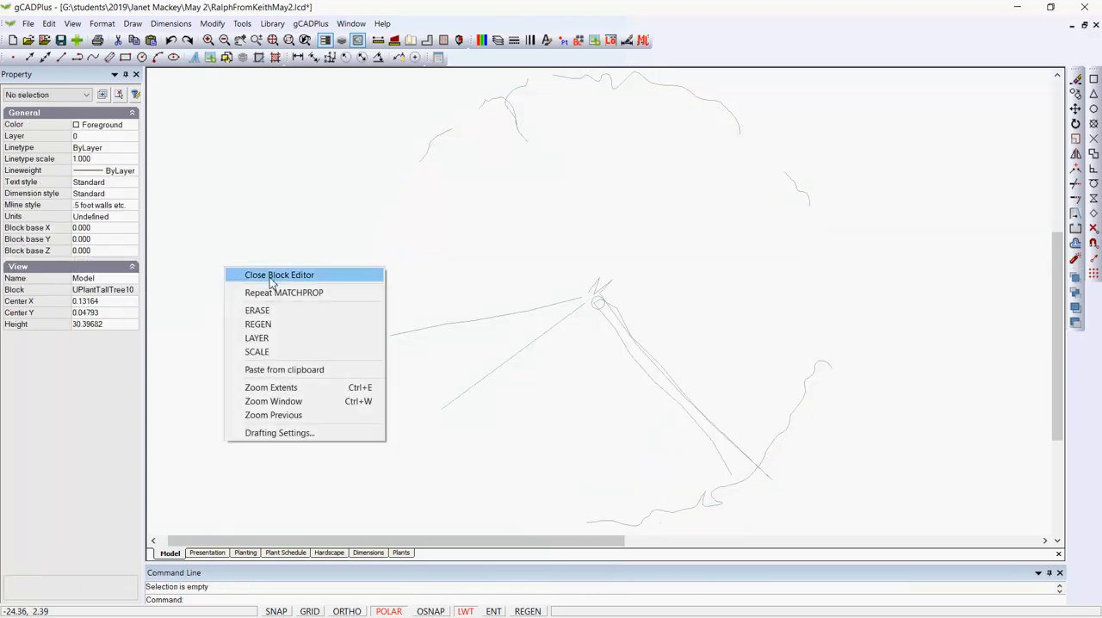
{"action": "left_click", "coordinate": [271, 275]}
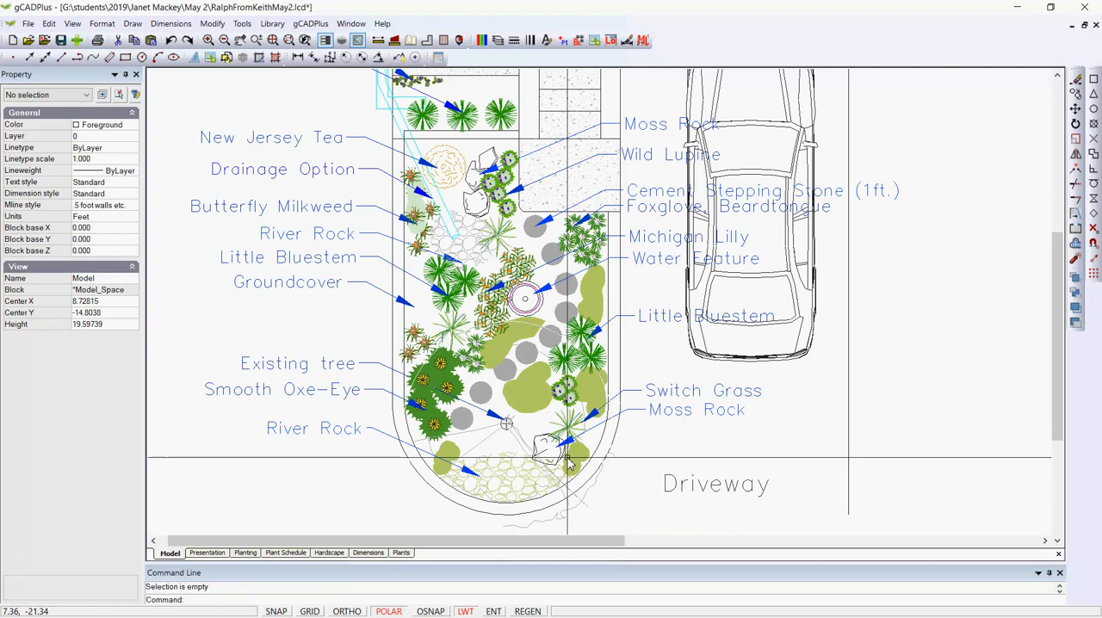